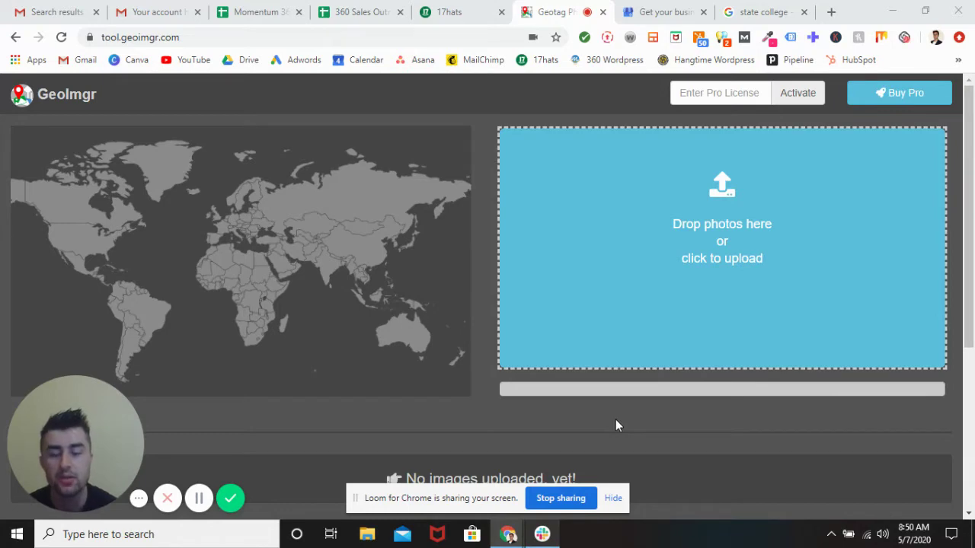
- Download the State College campus preview from Google Images as state-college (1).jpg, then return to GeoImgr
click(748, 10)
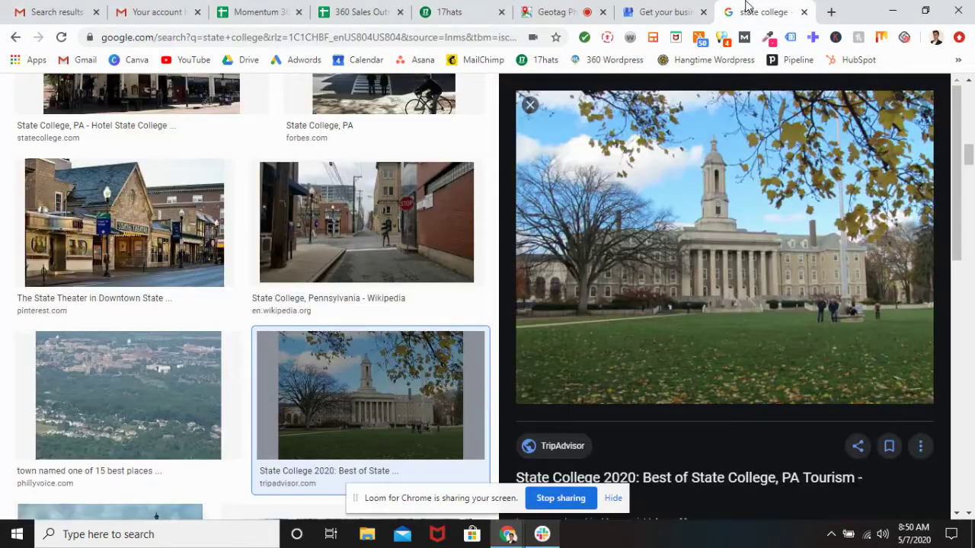
right_click(637, 247)
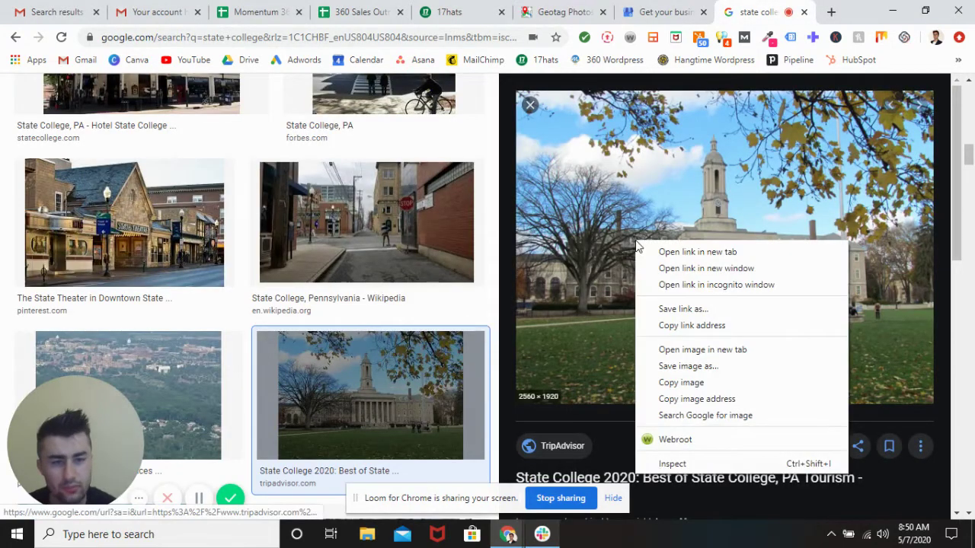
click(691, 368)
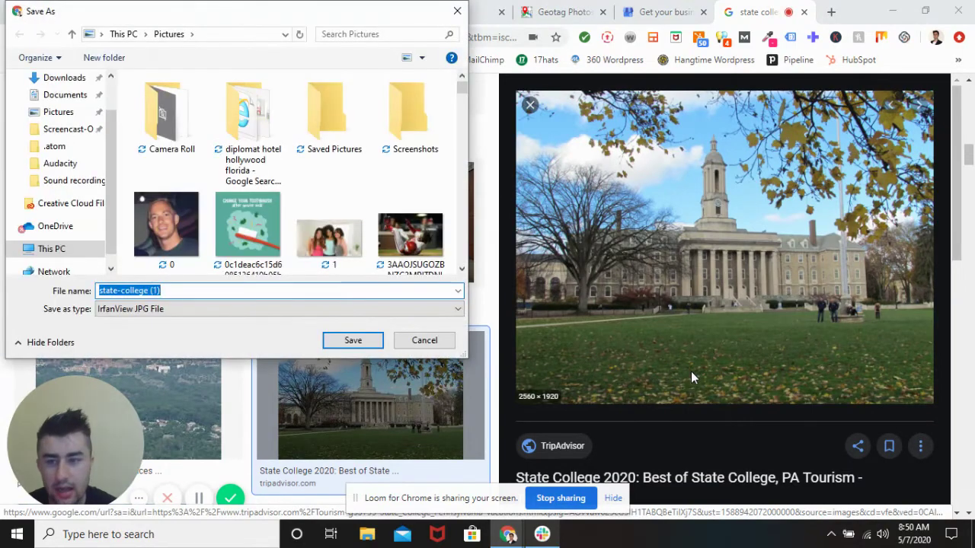
key(Return)
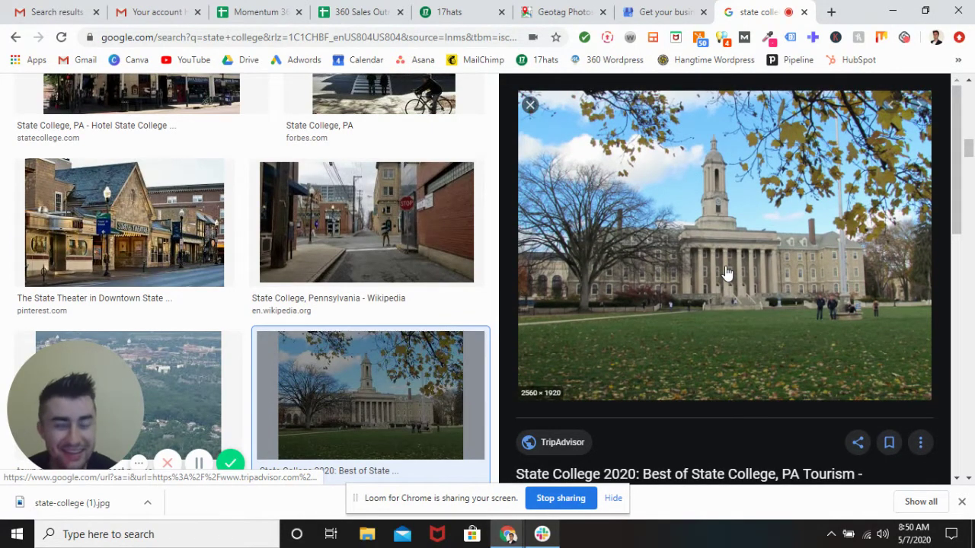
click(566, 10)
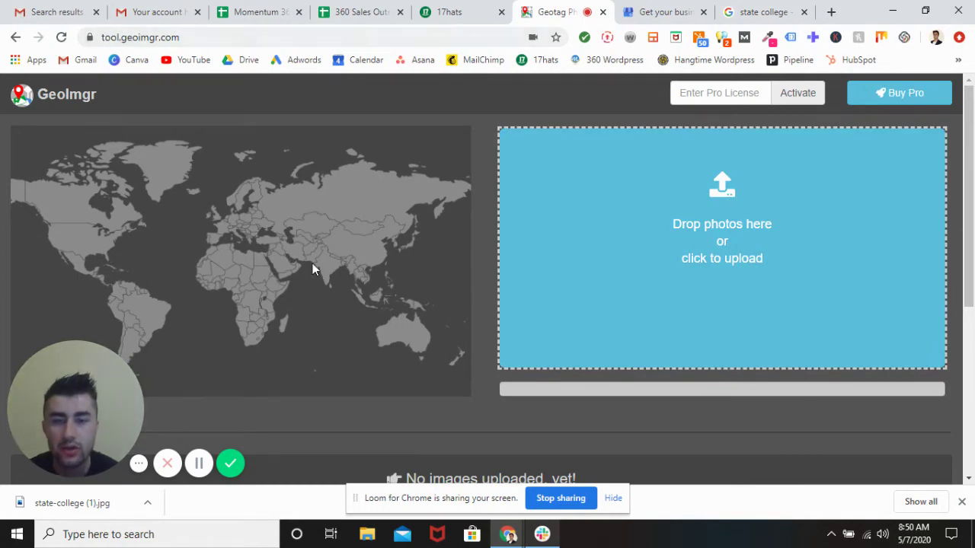
- Drop state-college (1).jpg from the download bar onto GeoImgr's Drop photos here area
drag(94, 514, 700, 229)
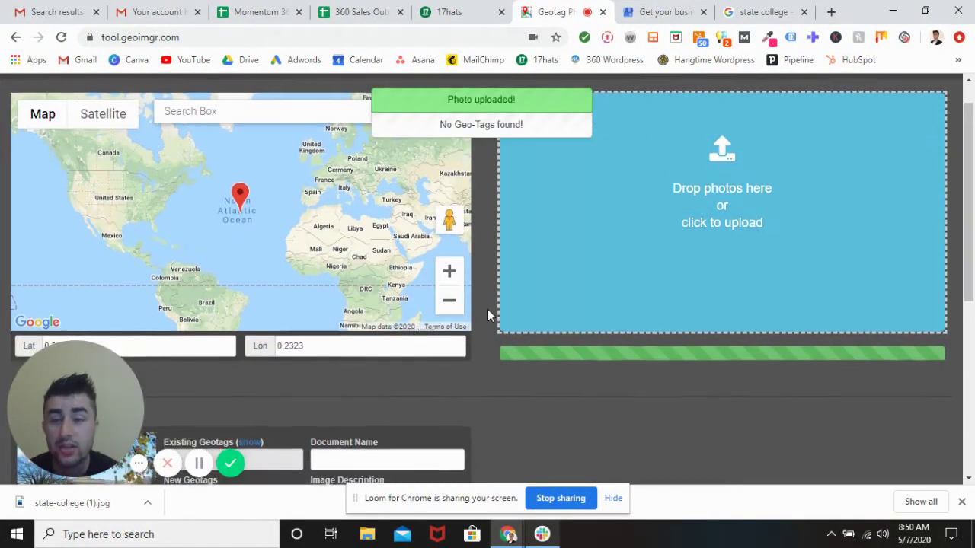
scroll(488, 309, down, 3)
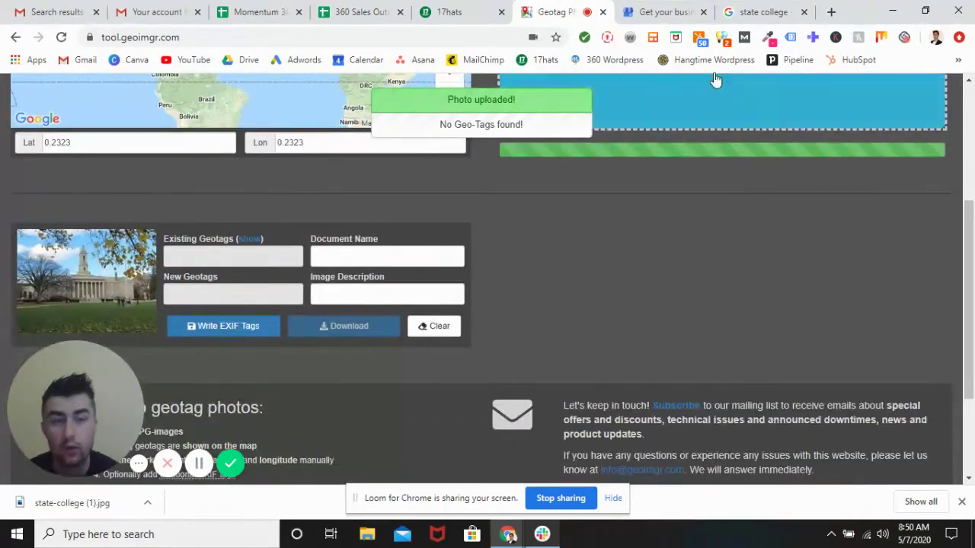
click(762, 12)
- Search Google for 'state college coordinates'
click(455, 36)
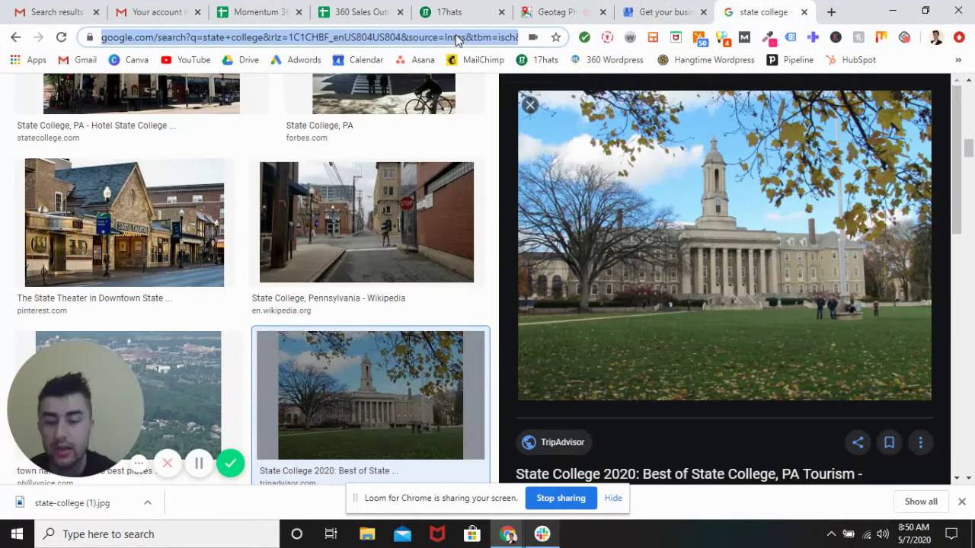
text(state college coor)
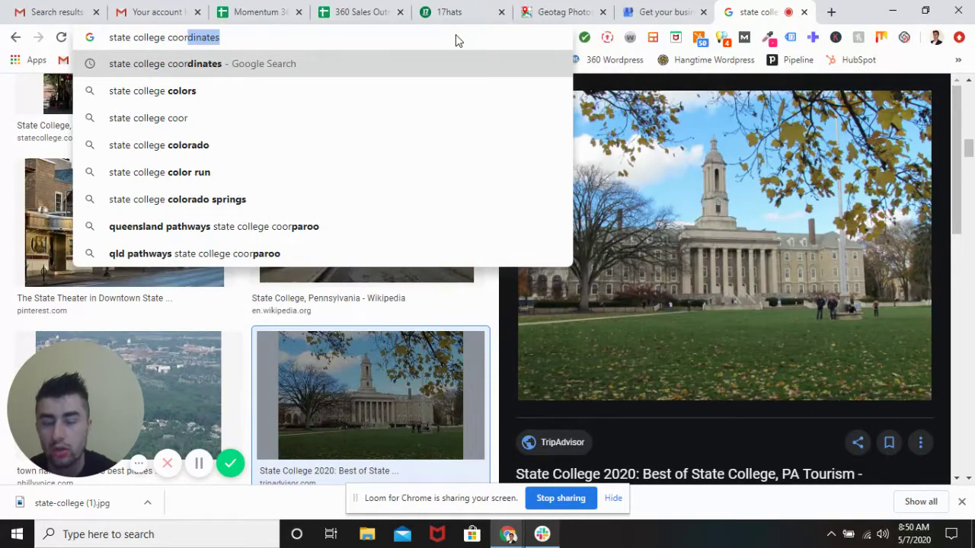
key(Return)
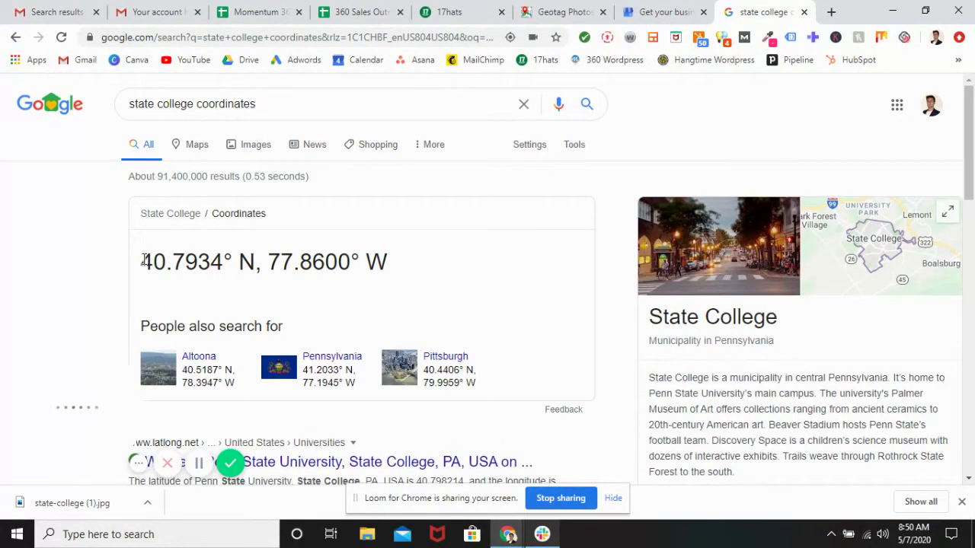
- Copy the latitude 40.7934 from the results and go back to GeoImgr
drag(144, 260, 216, 263)
right_click(213, 262)
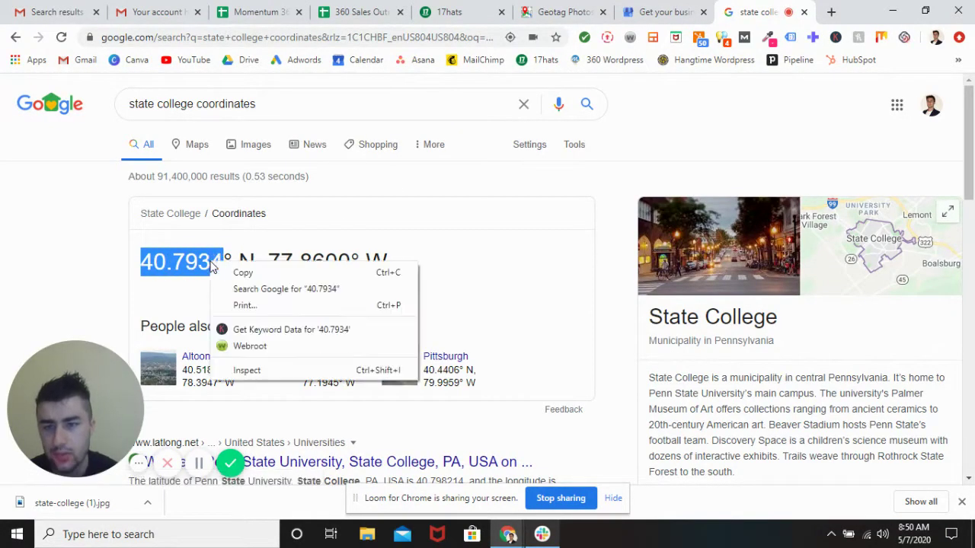
click(243, 272)
click(556, 12)
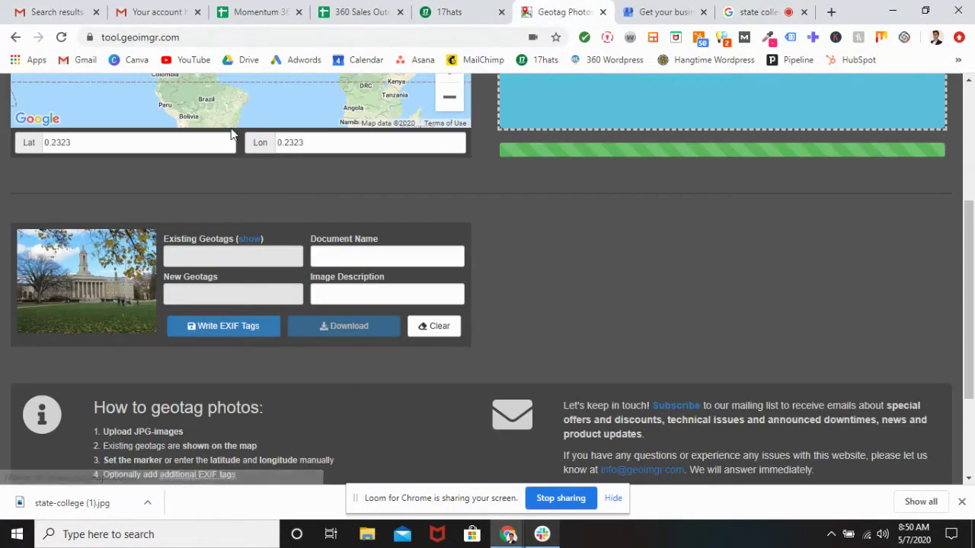
- Replace the latitude with 40.7934 and copy the longitude 77.8600 from Google
drag(203, 140, 17, 154)
key(ctrl+v)
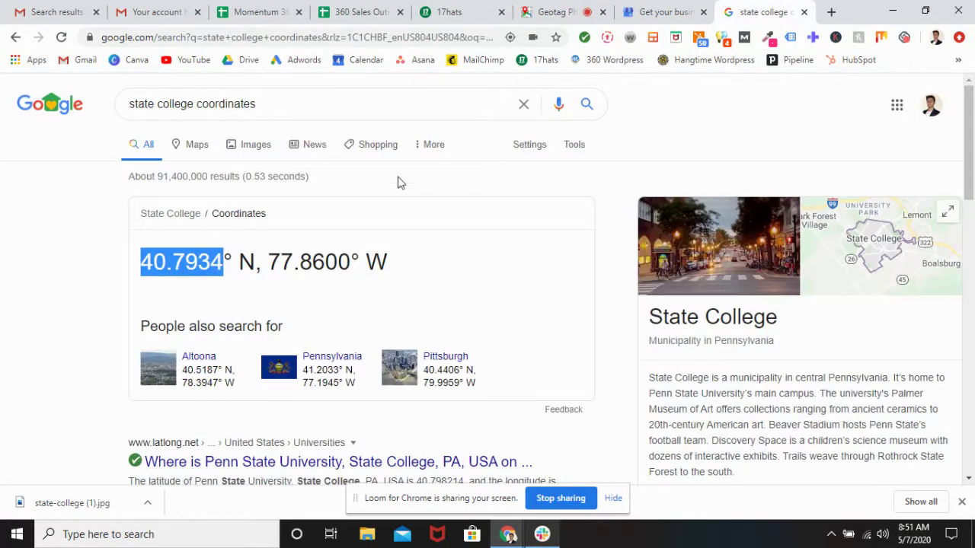
click(762, 12)
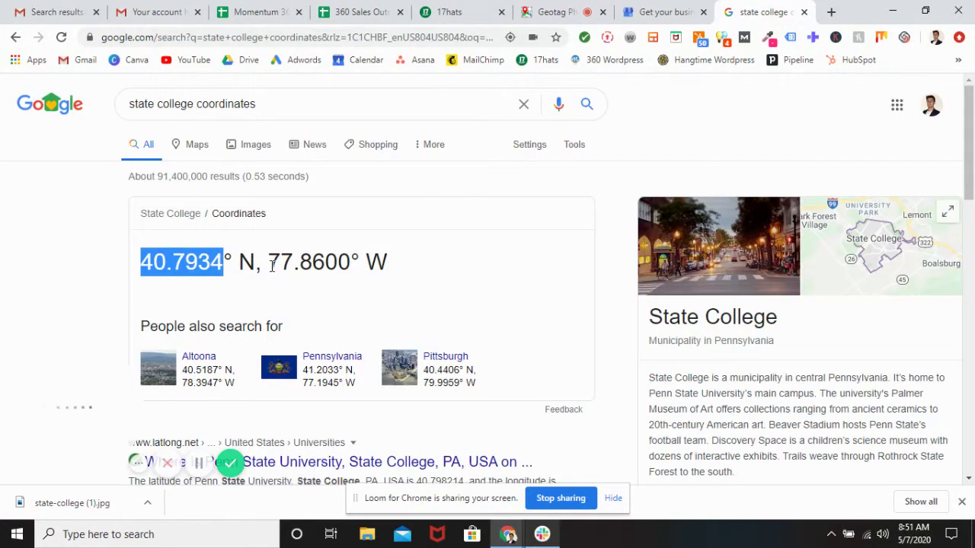
drag(267, 263, 350, 263)
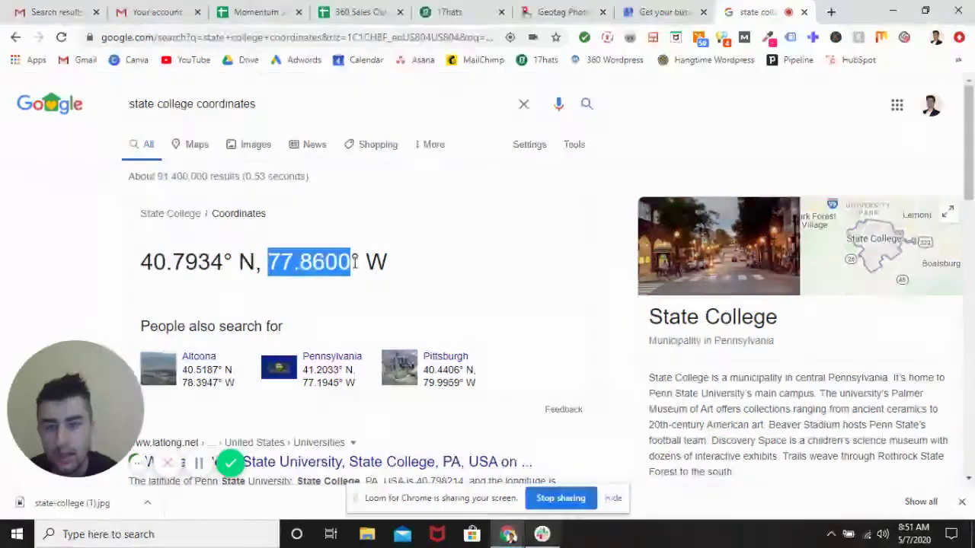
right_click(315, 259)
click(339, 269)
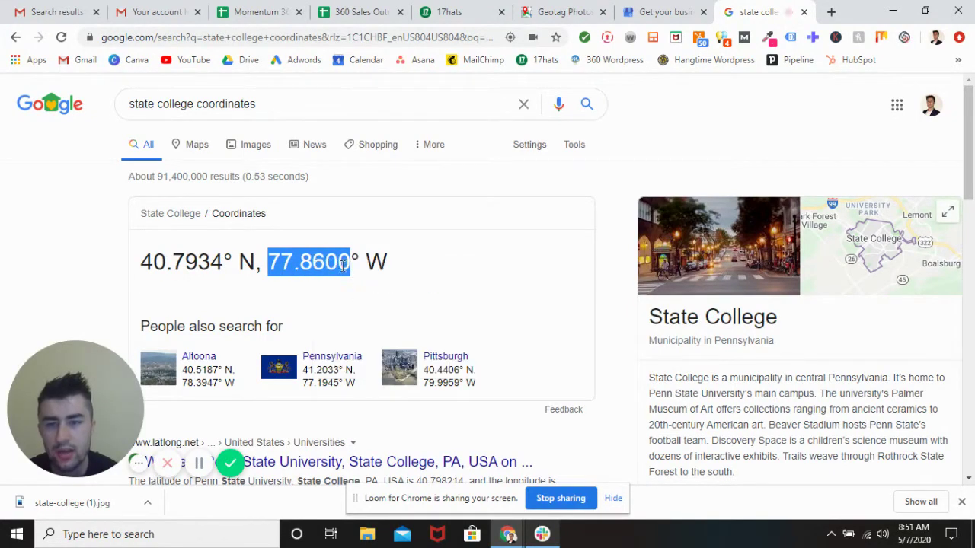
click(550, 6)
- Paste the longitude into Lon and make it negative, giving -77.86
drag(374, 144, 272, 146)
key(ctrl+v)
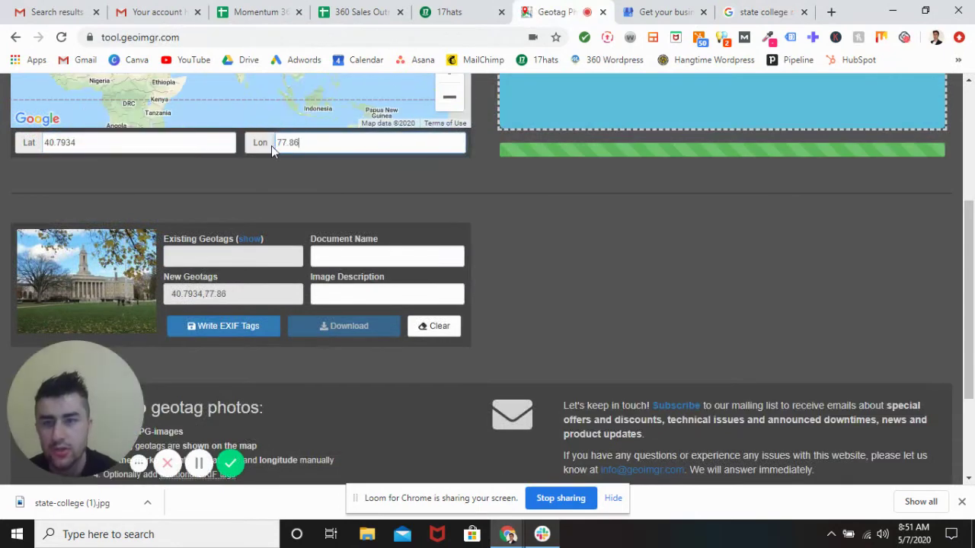
scroll(478, 182, up, 2)
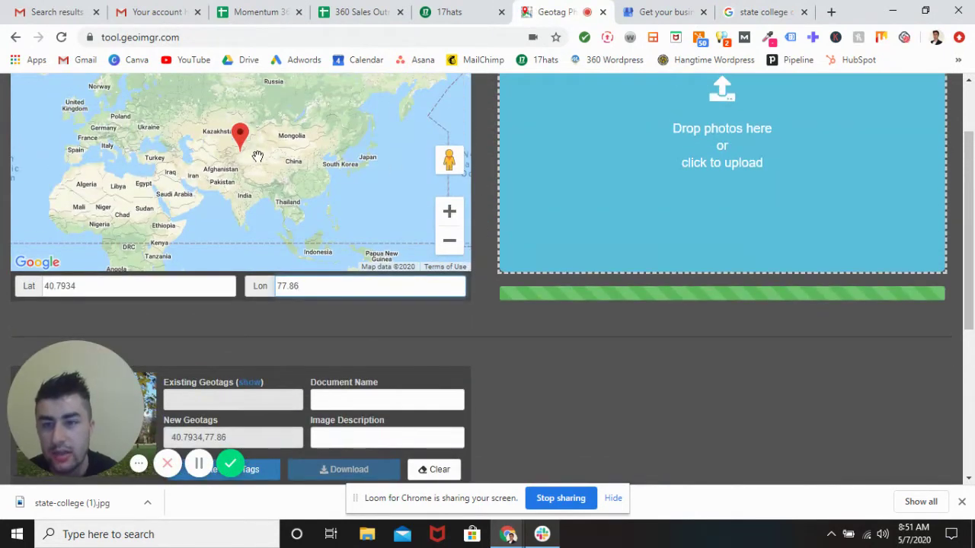
click(277, 285)
text(-)
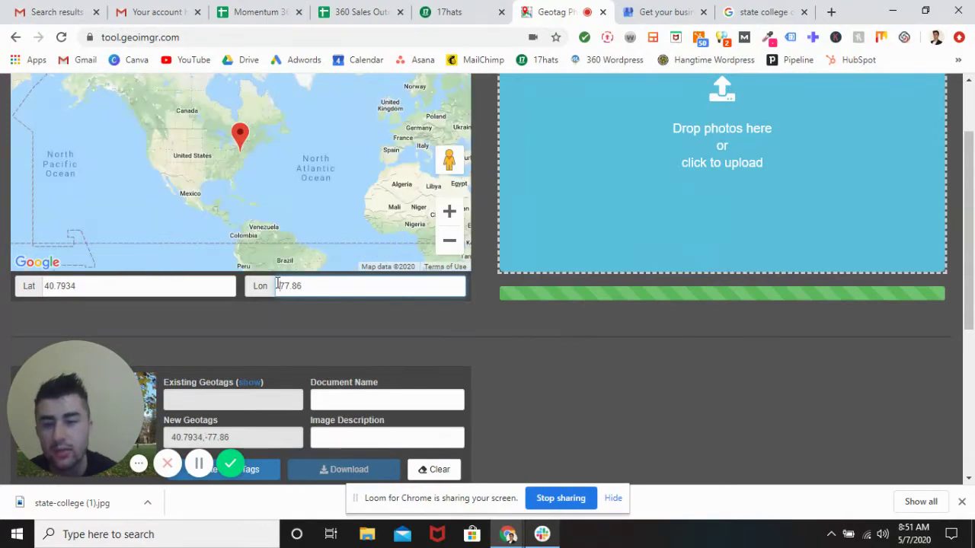
click(350, 325)
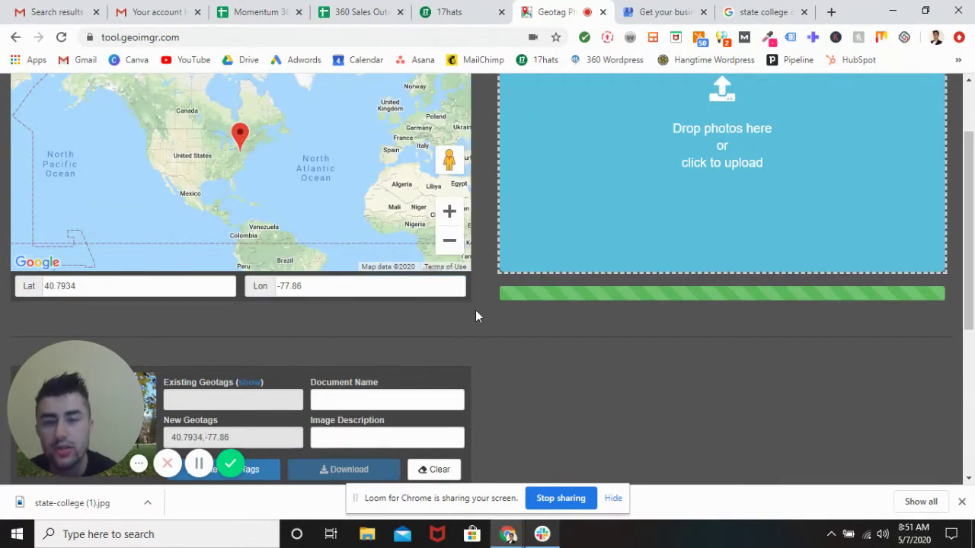
- Zoom the map out around the new State College marker
scroll(475, 316, up, 1)
scroll(234, 233, up, 3)
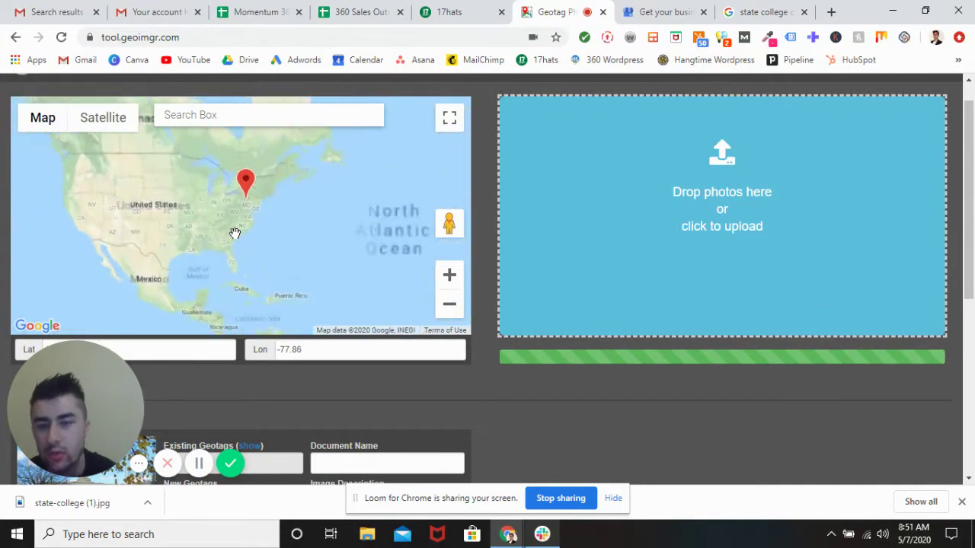
scroll(253, 162, up, 1)
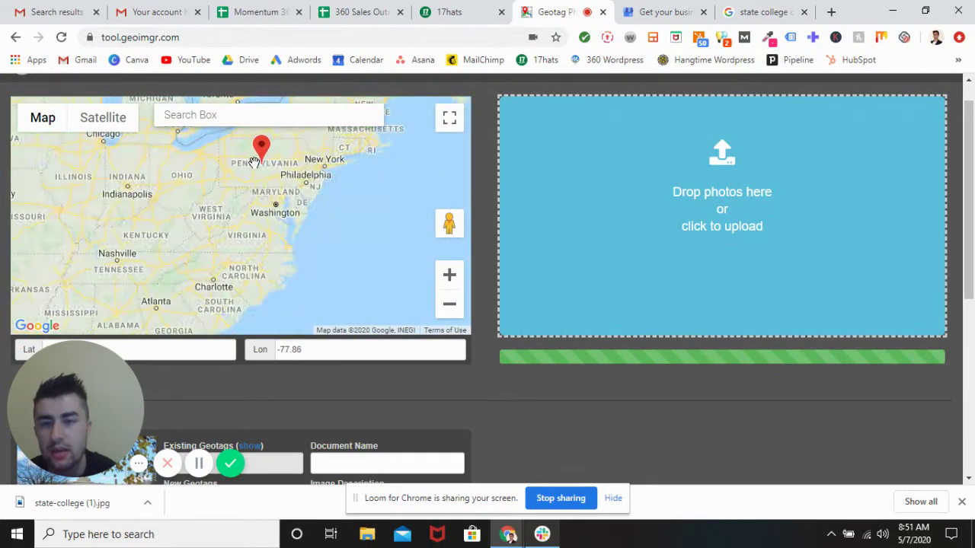
scroll(253, 162, up, 3)
scroll(254, 163, up, 2)
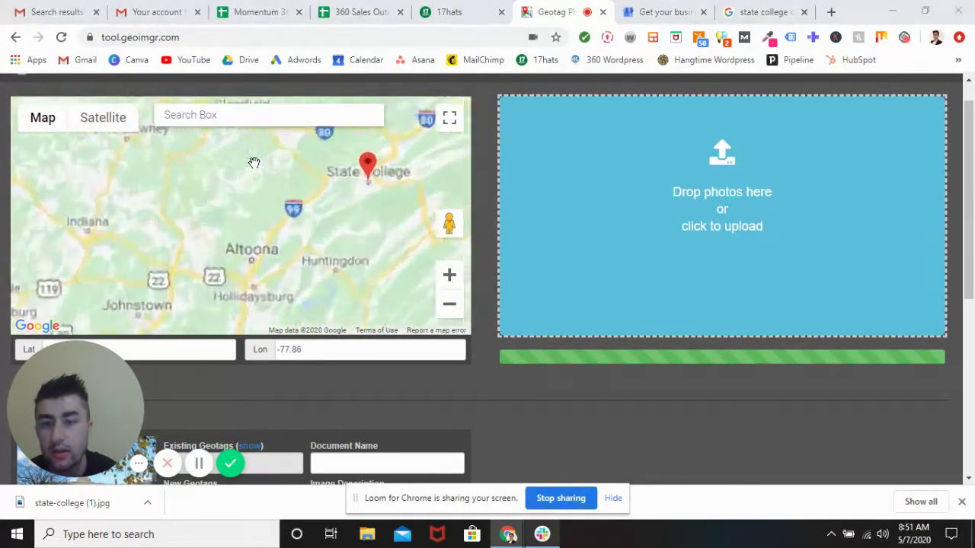
scroll(343, 160, up, 1)
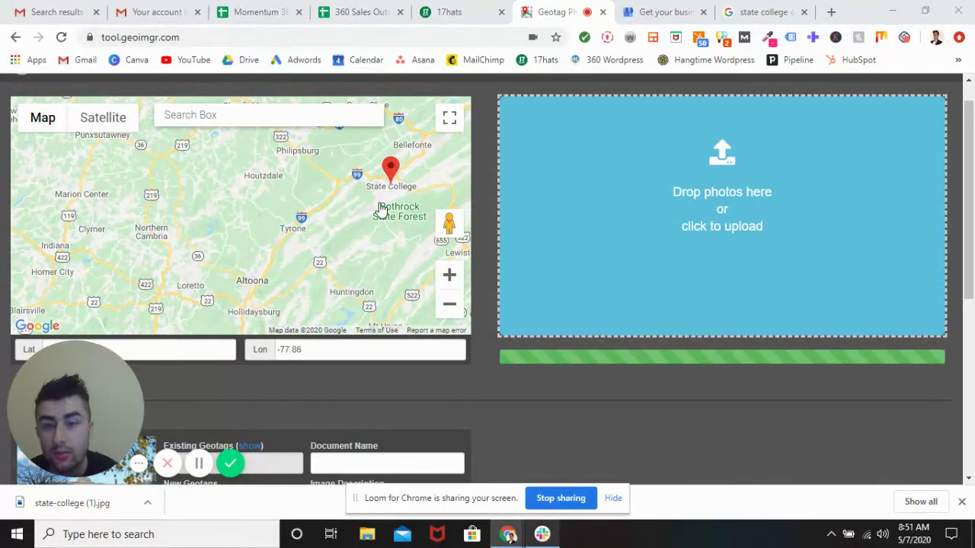
- Scroll down to the photo row and close the McAfee antivirus warning
scroll(381, 211, down, 2)
scroll(381, 211, down, 3)
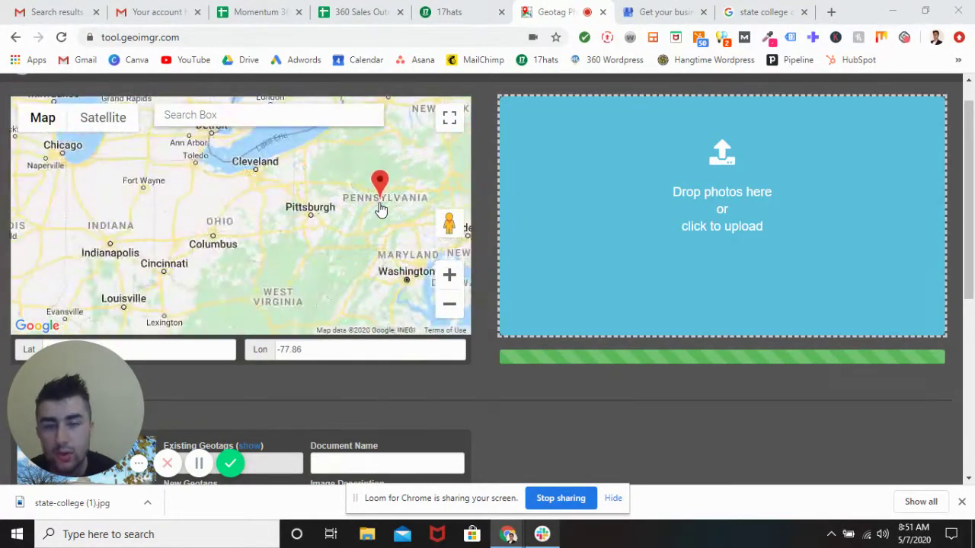
scroll(380, 211, down, 1)
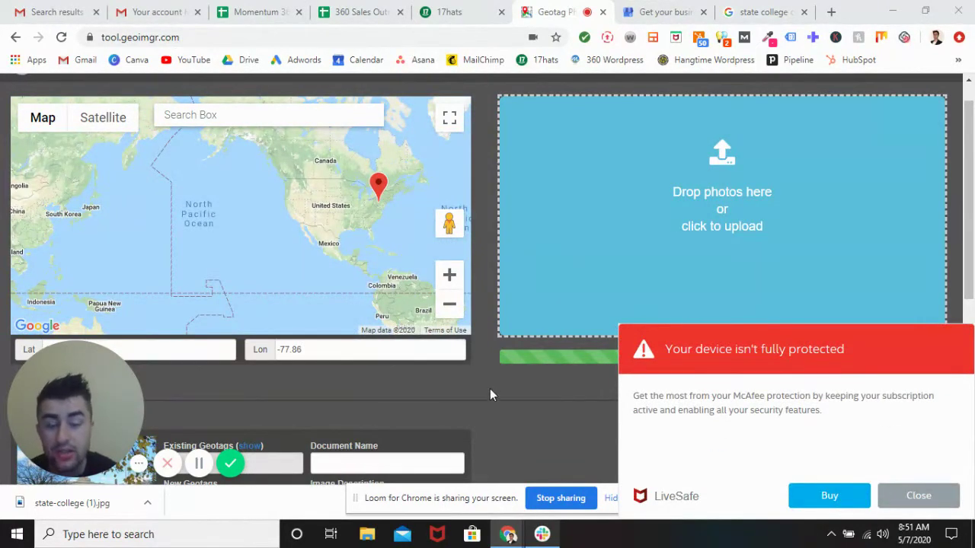
scroll(498, 389, down, 1)
scroll(521, 389, down, 1)
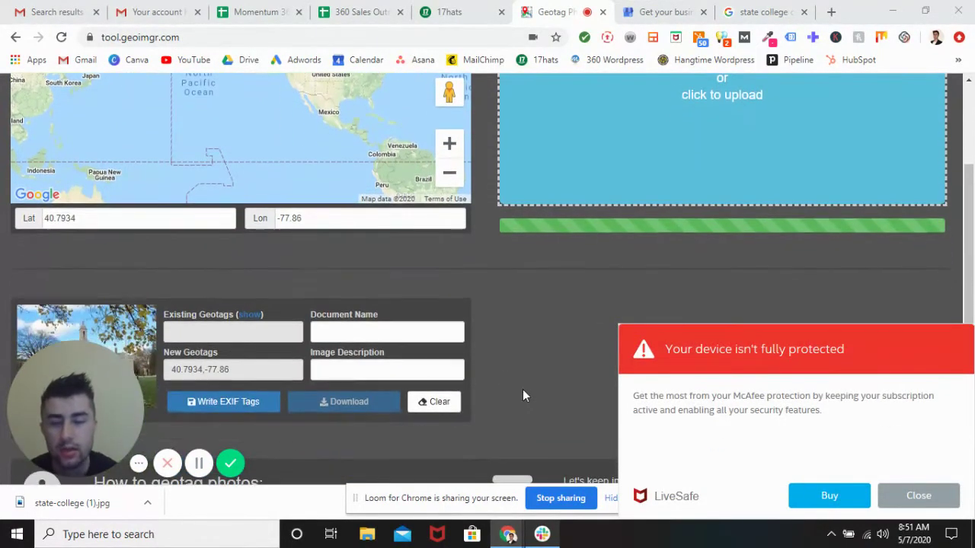
click(886, 494)
scroll(571, 312, down, 1)
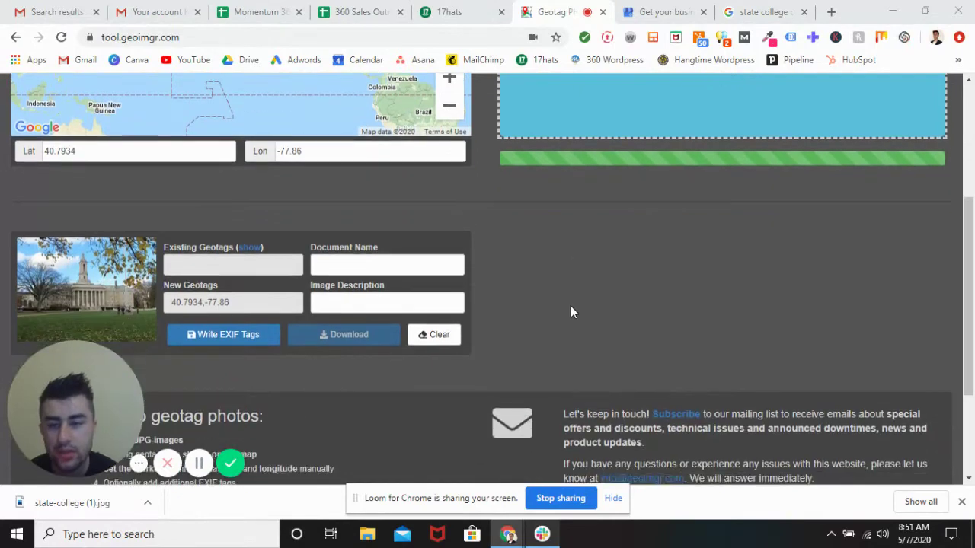
- Enter 'virtual tours in state college' as the Document Name and copy it
click(404, 260)
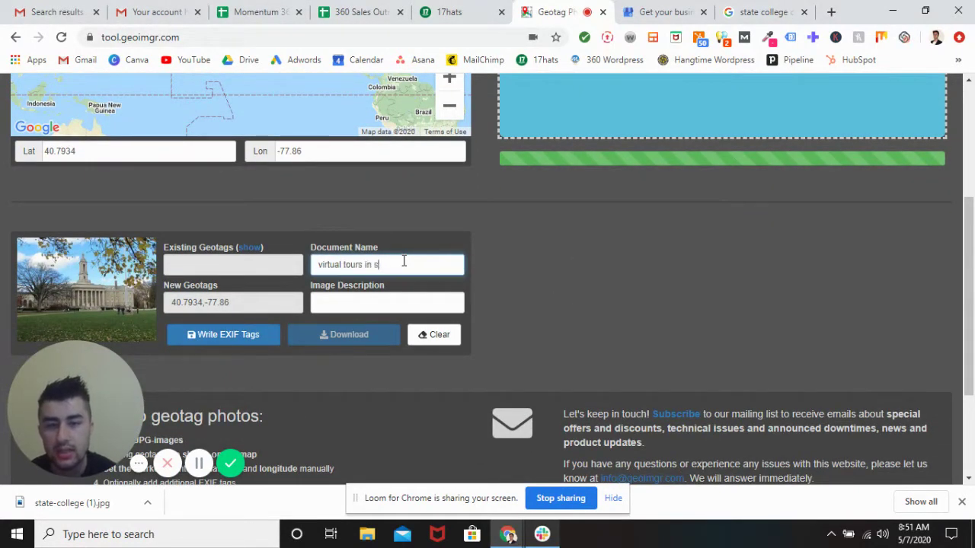
text(virtual tours in state college)
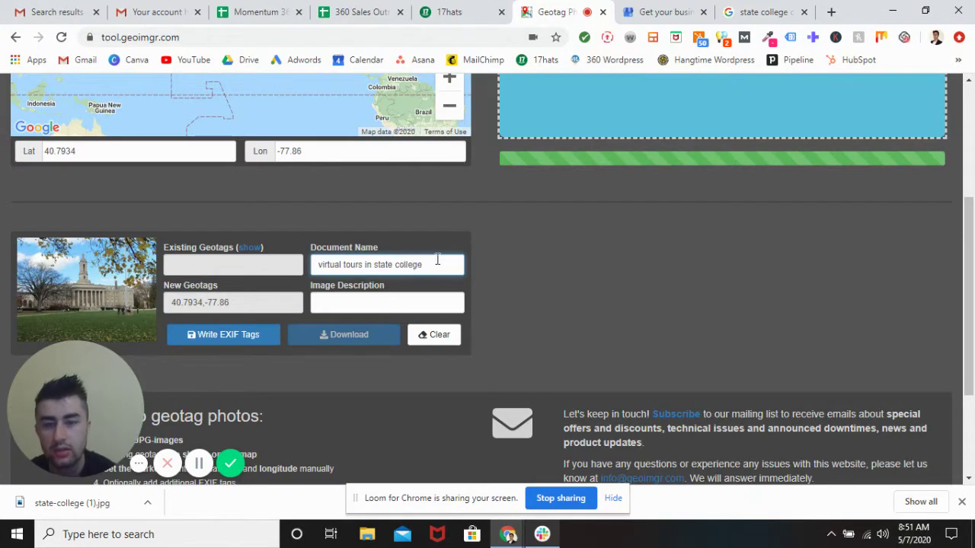
drag(444, 260, 304, 268)
right_click(327, 267)
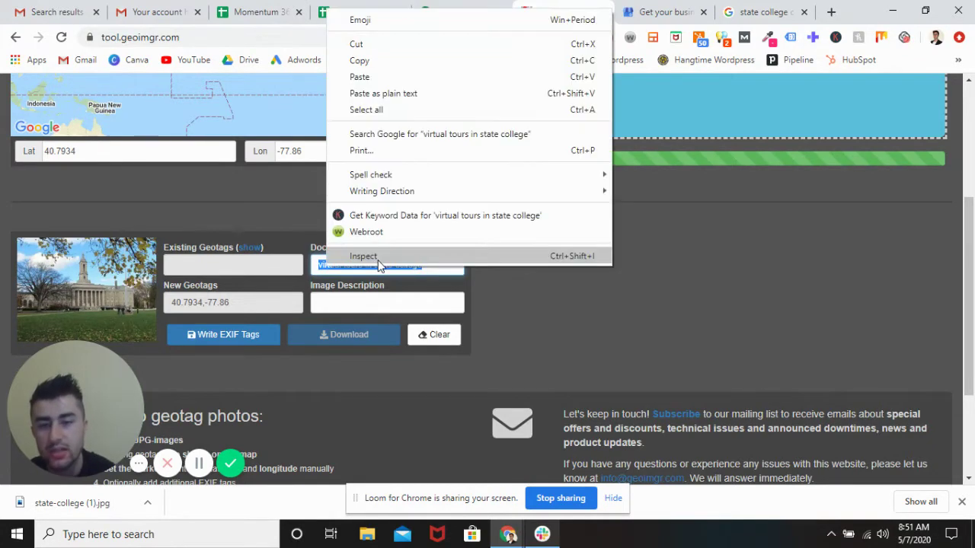
click(373, 62)
- Paste the name as the Image Description, write the EXIF tags, and download the photo
click(350, 304)
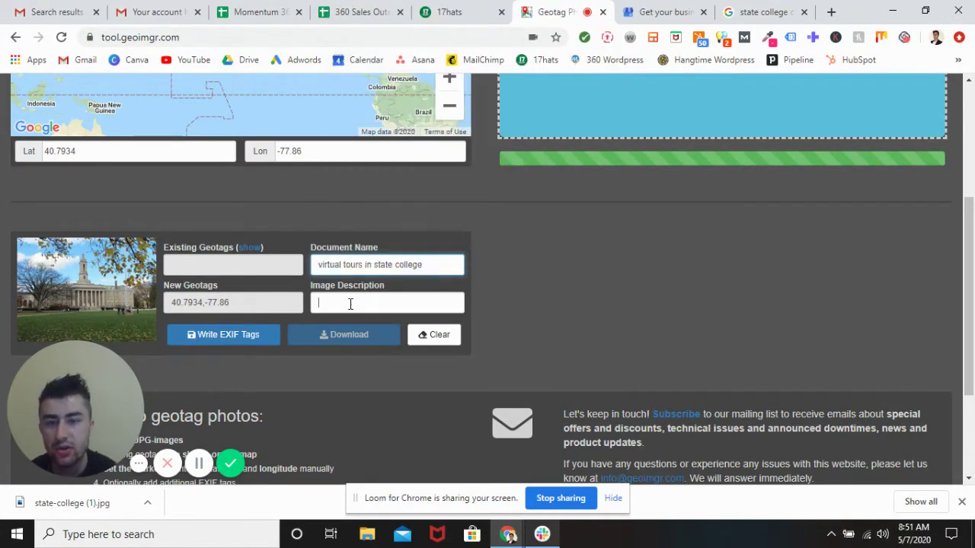
key(ctrl+v)
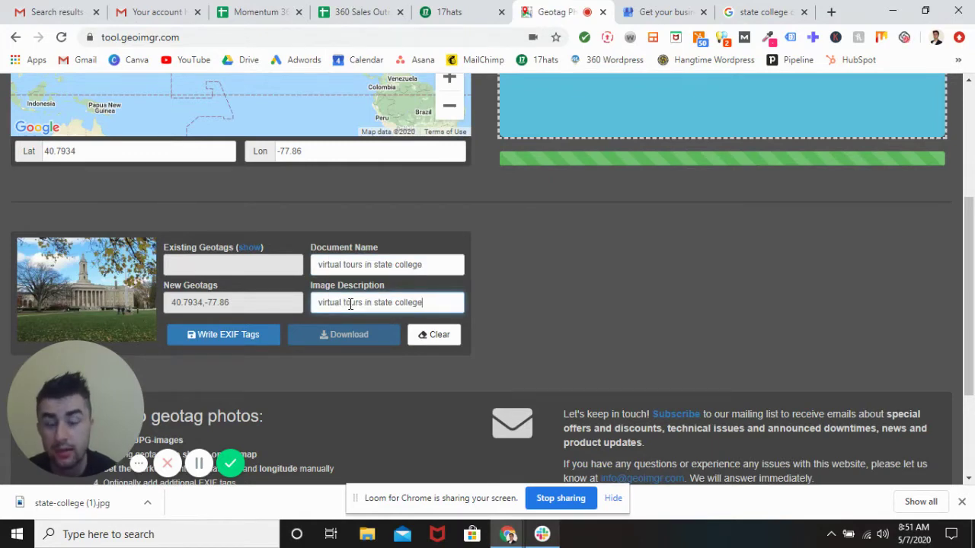
click(225, 342)
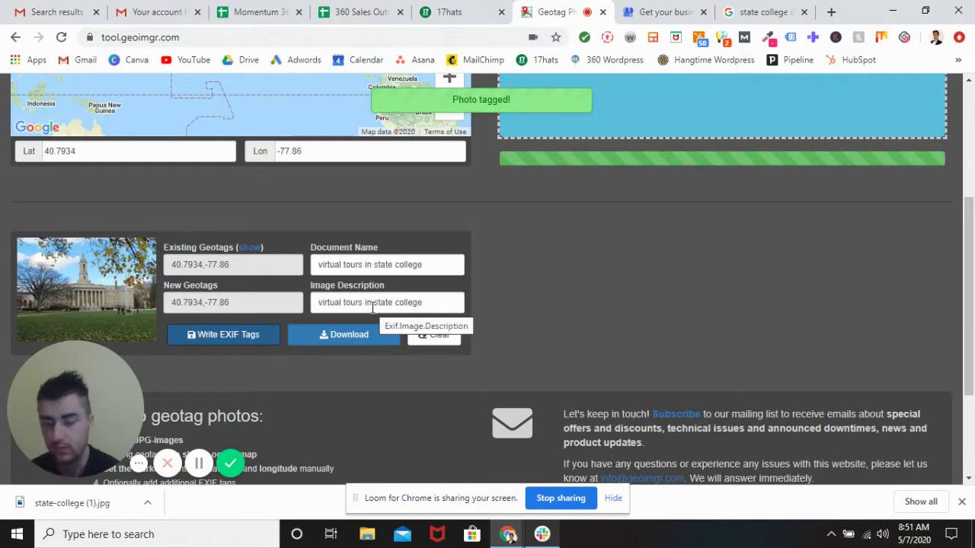
click(344, 344)
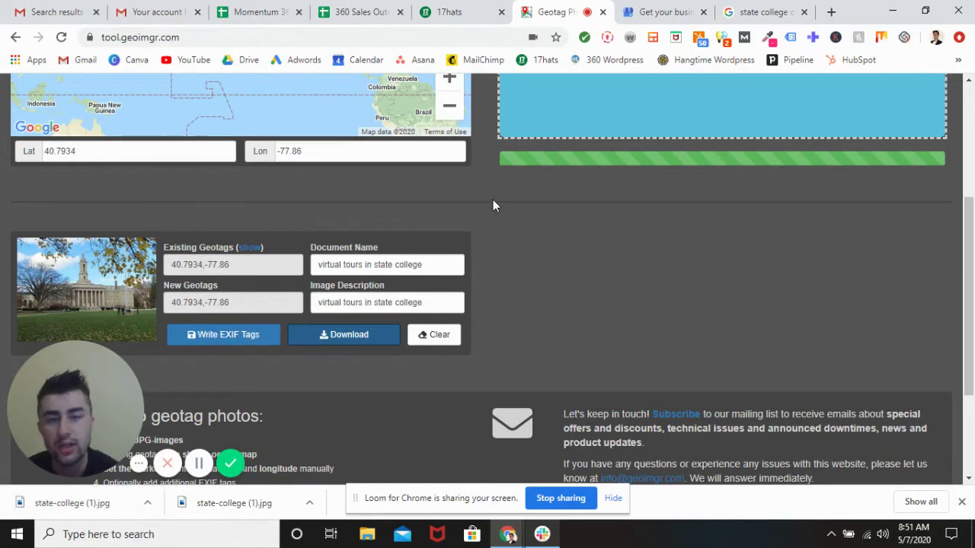
- Switch to the business Google account and open Posts for the State College Momentum 360 location
click(662, 12)
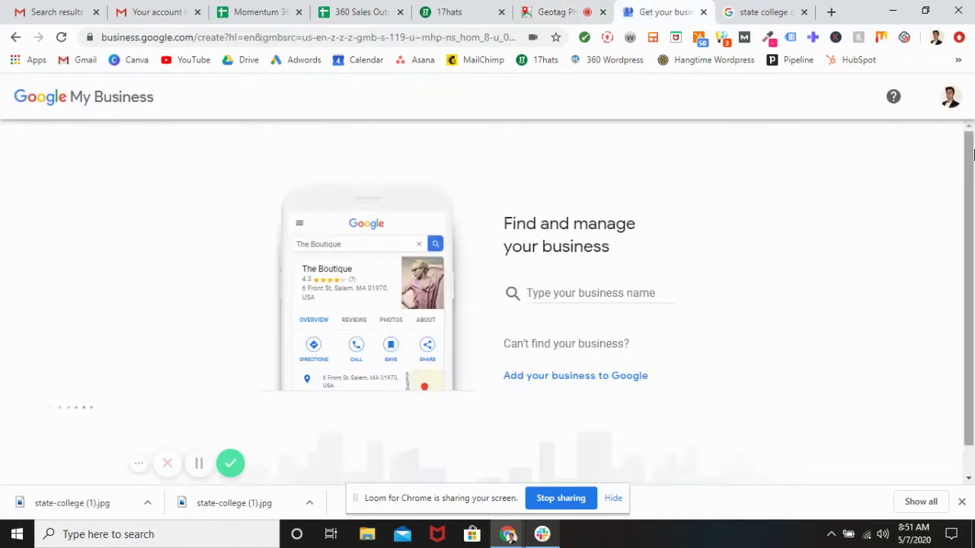
click(950, 105)
click(855, 325)
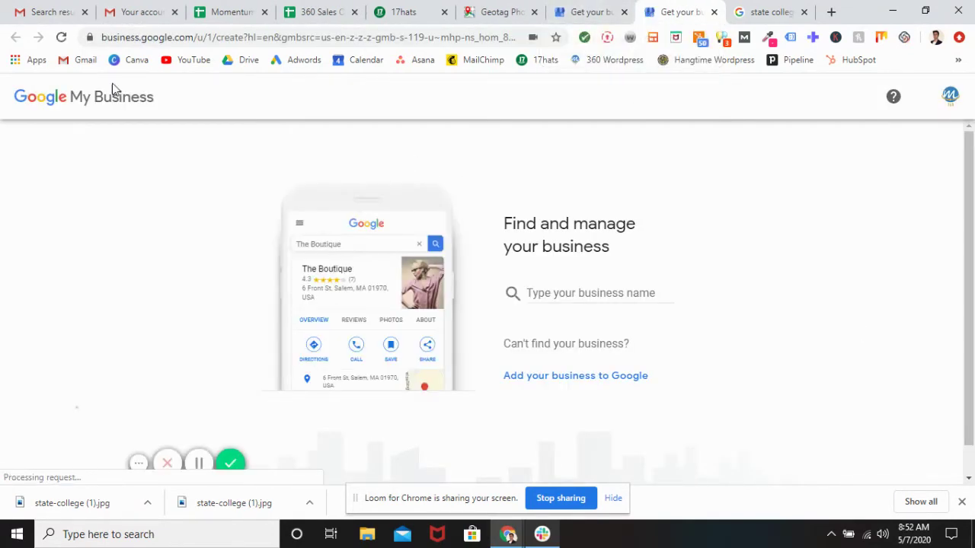
click(107, 112)
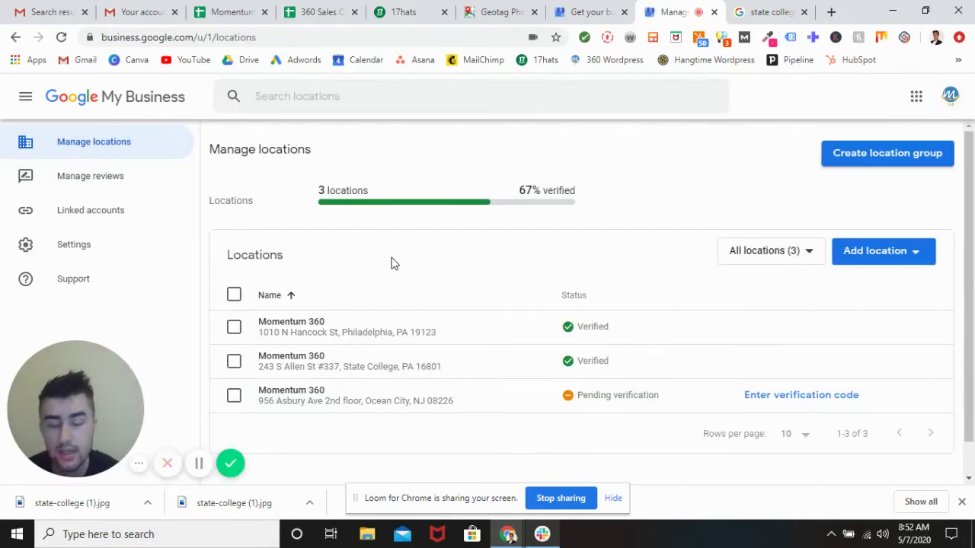
click(319, 356)
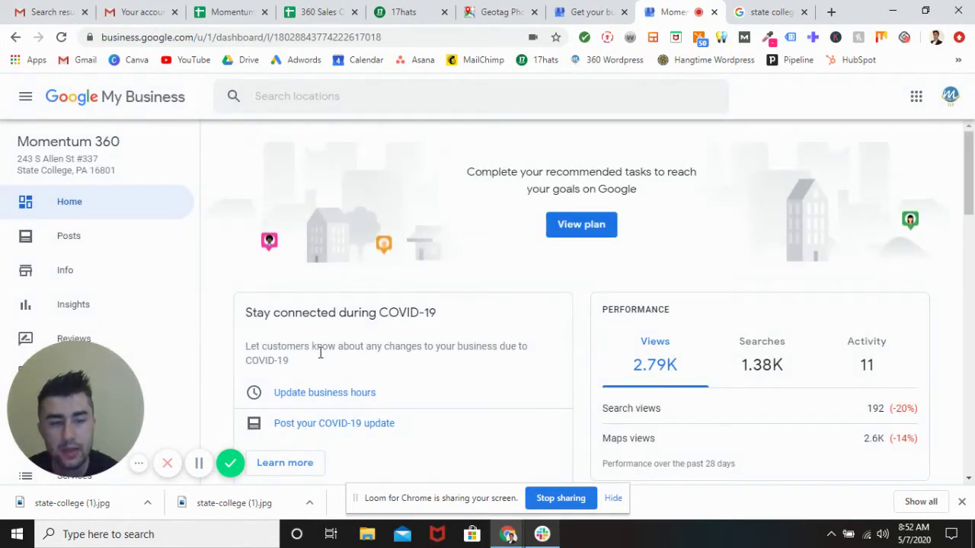
scroll(141, 279, down, 1)
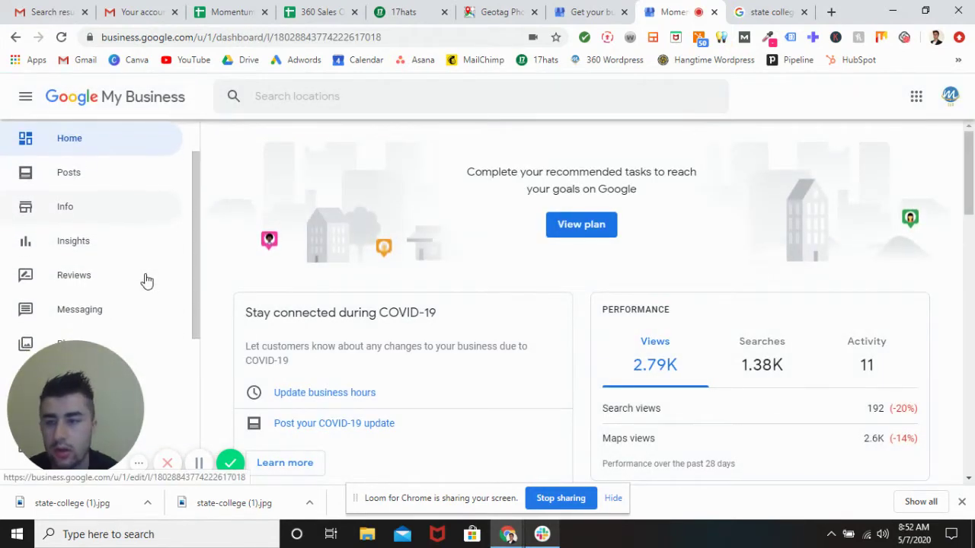
click(137, 186)
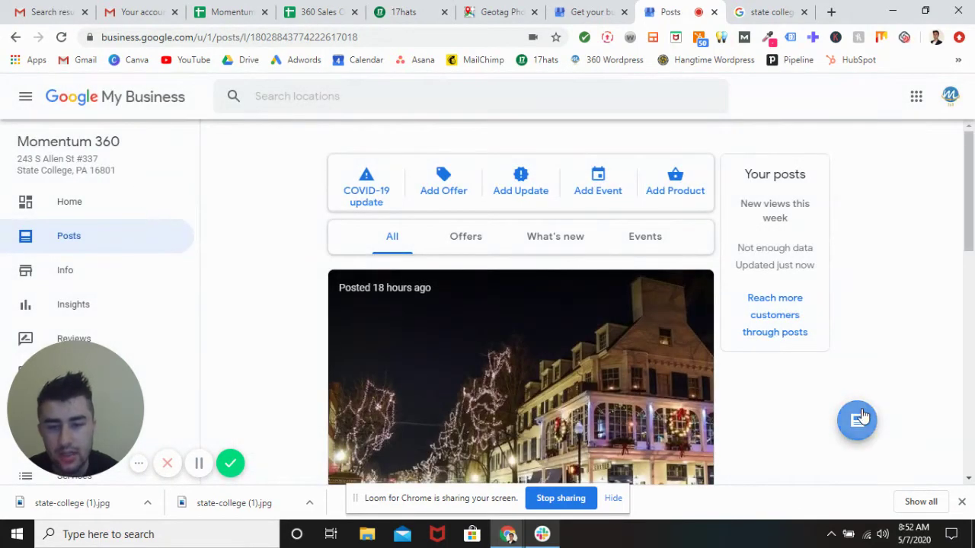
- Create a What's New post and attach state-college (1).jpg from the downloads bar
click(860, 418)
click(255, 144)
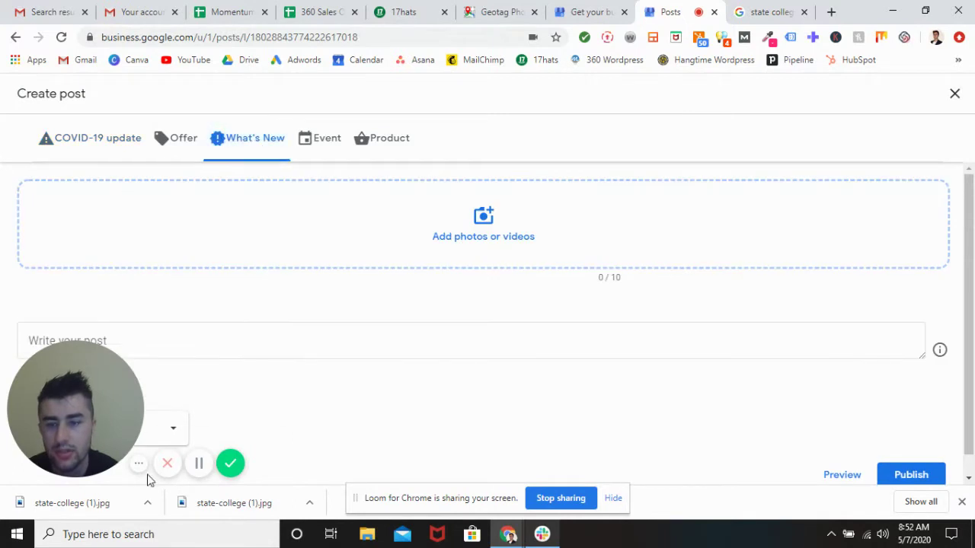
click(485, 222)
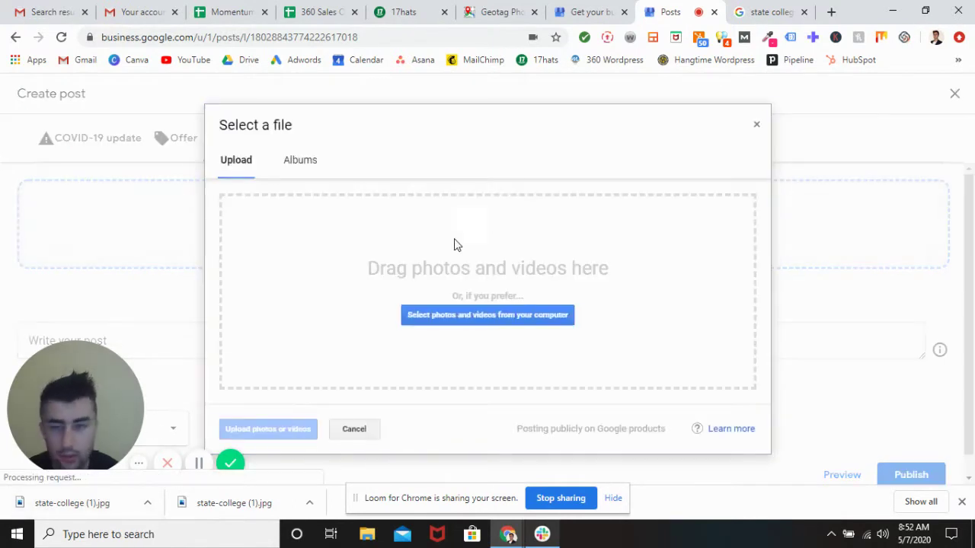
drag(83, 506, 474, 320)
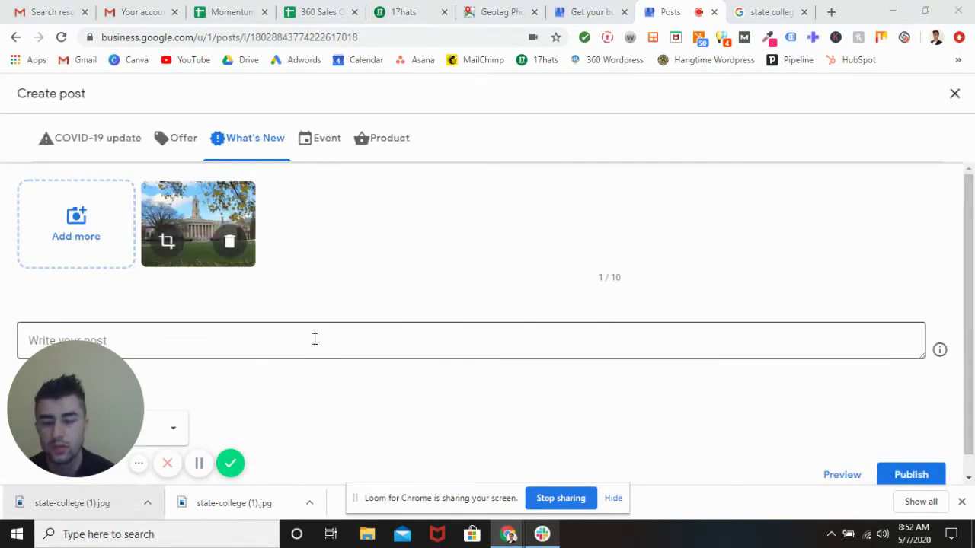
scroll(314, 339, down, 1)
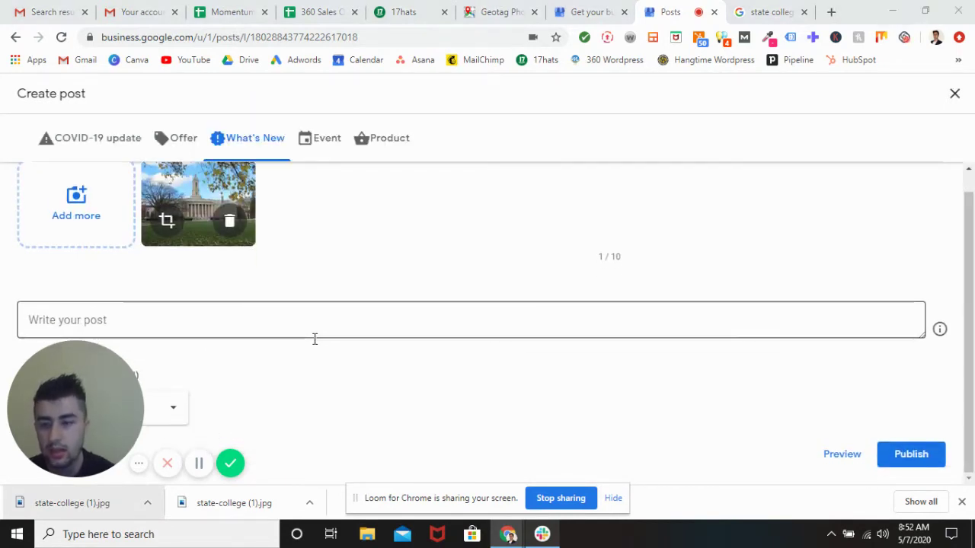
- Write 'HEy Everyone' plus the new State College location and virtual tour services announcement
click(317, 319)
text(HEy )
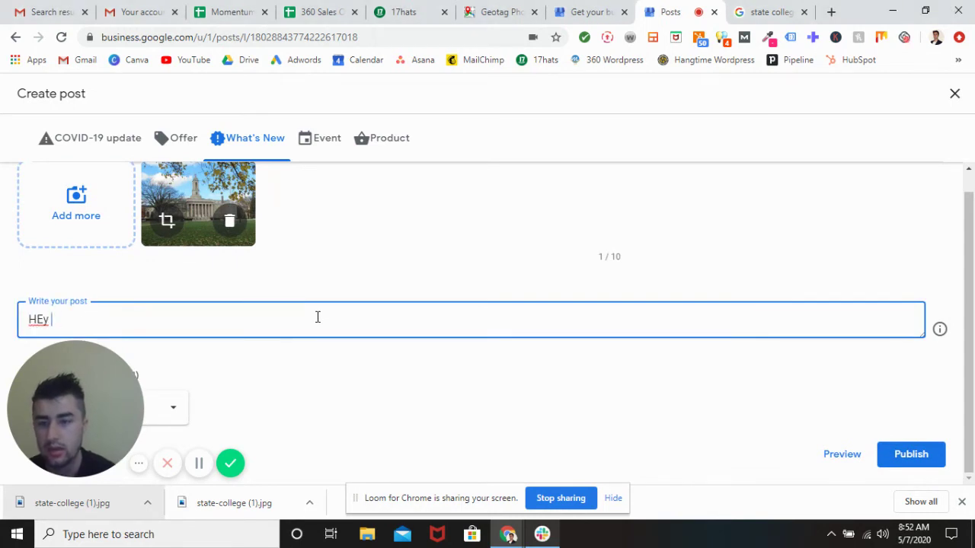
text(E)
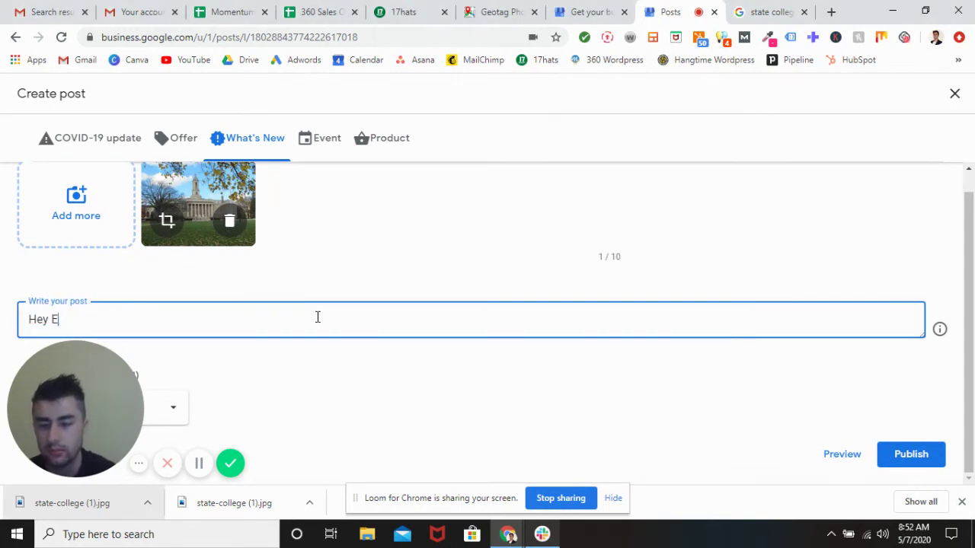
text(veryone!)
key(Return)
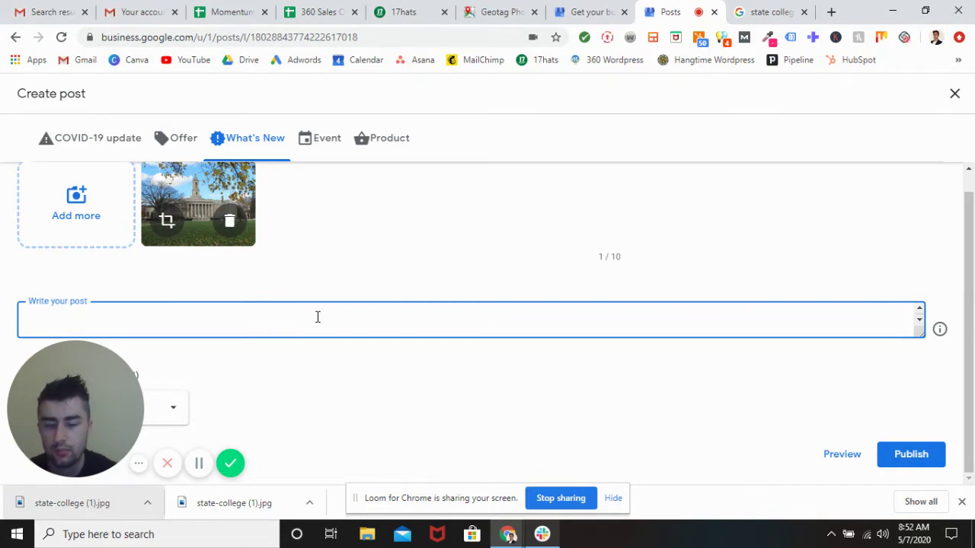
text(Momentum 360 has )
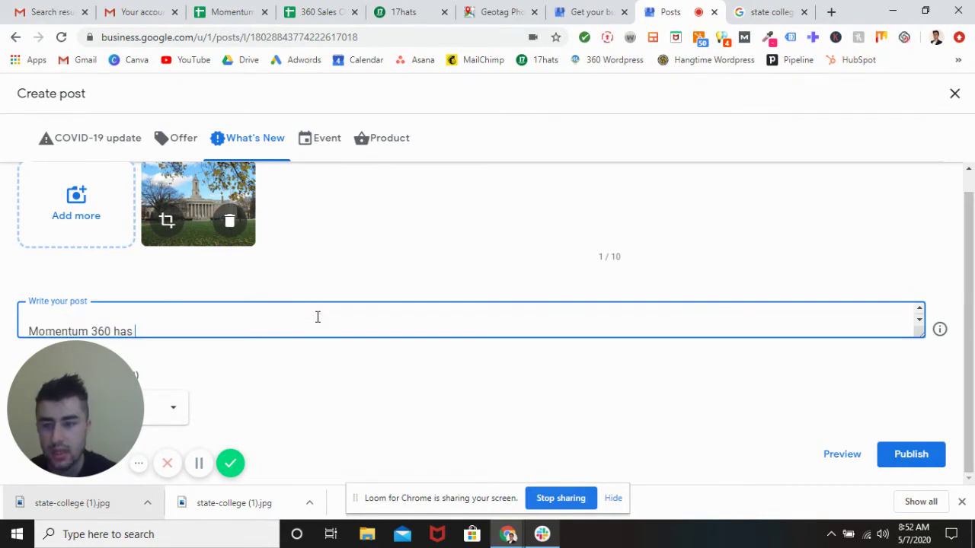
text(a new location in State College!)
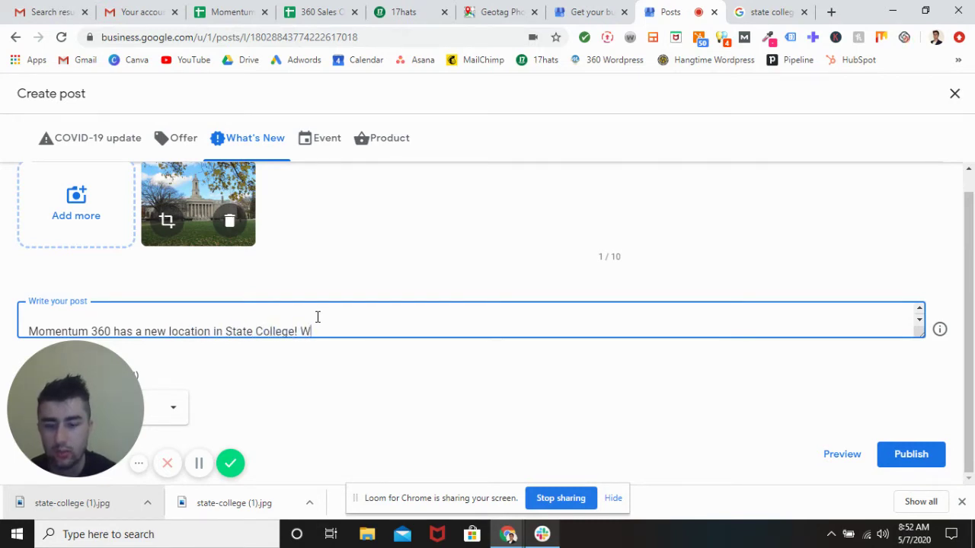
text(We service virtu)
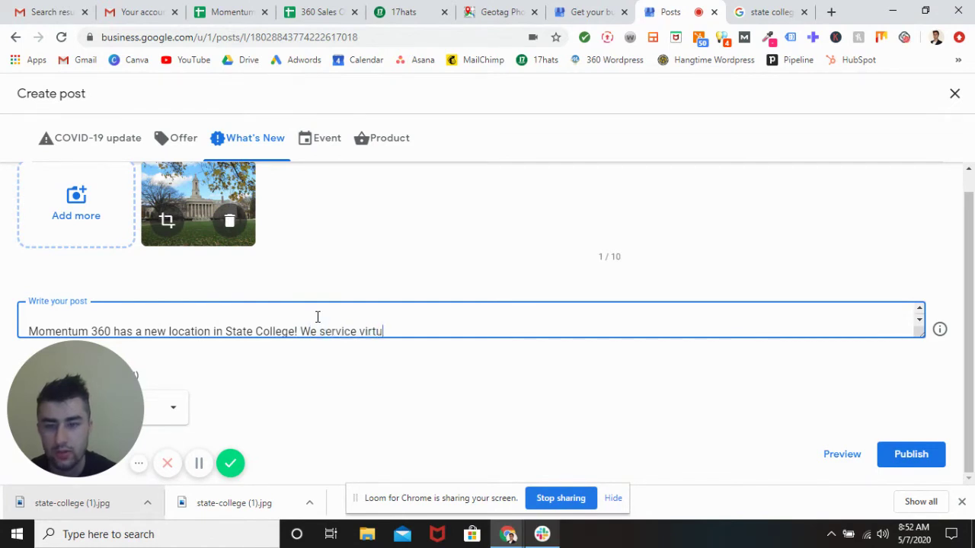
text(al tours and other)
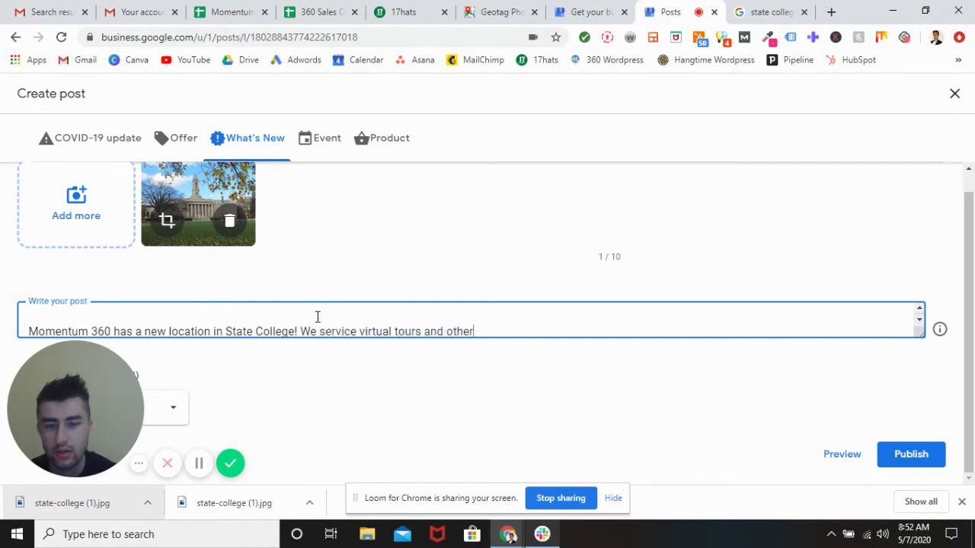
text( photog)
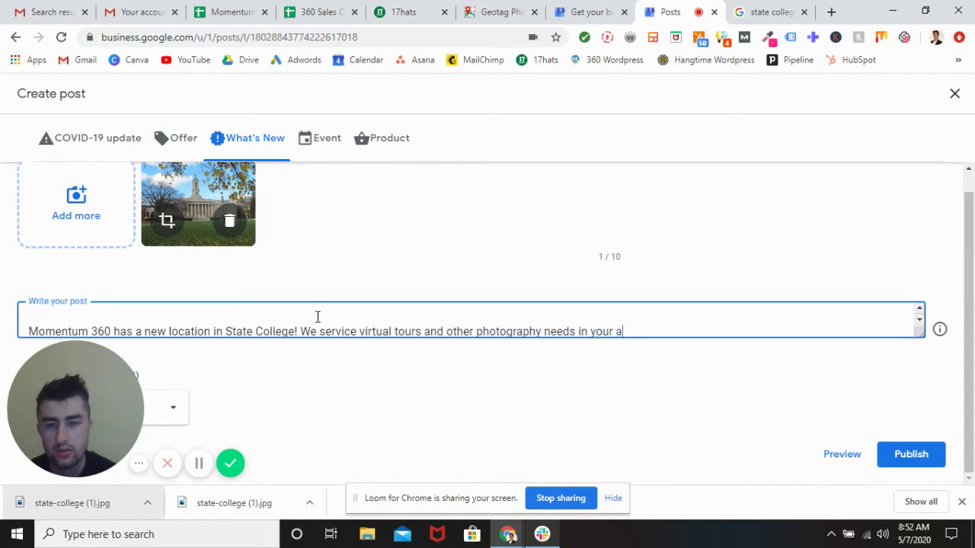
text(raphy needs in your a)
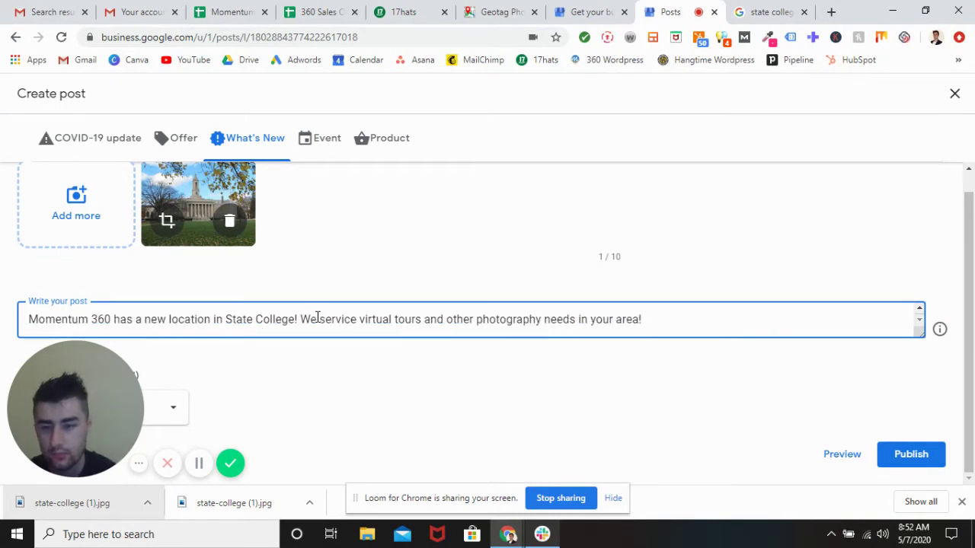
- Choose a Learn more button linked to momentumvirtualtours.com, then publish the post
click(178, 408)
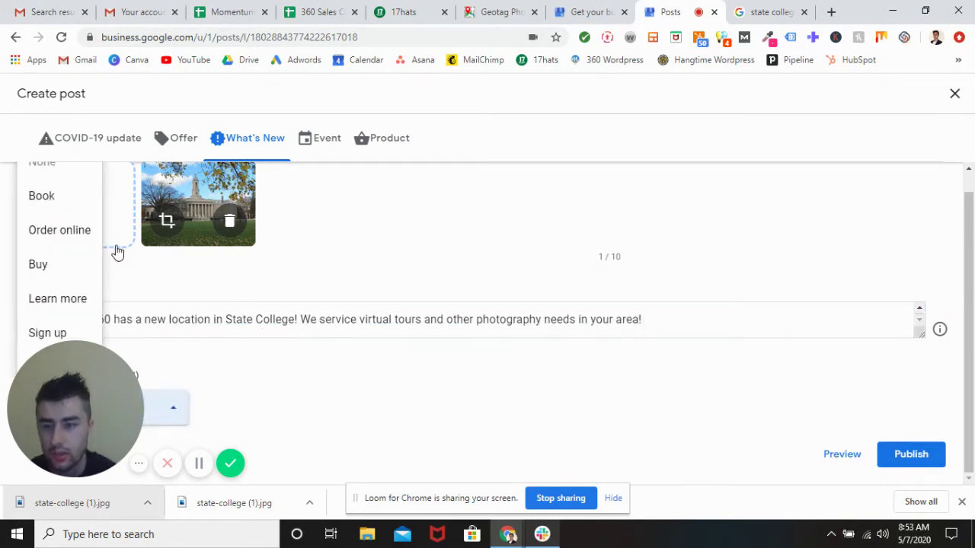
click(79, 298)
scroll(309, 318, down, 1)
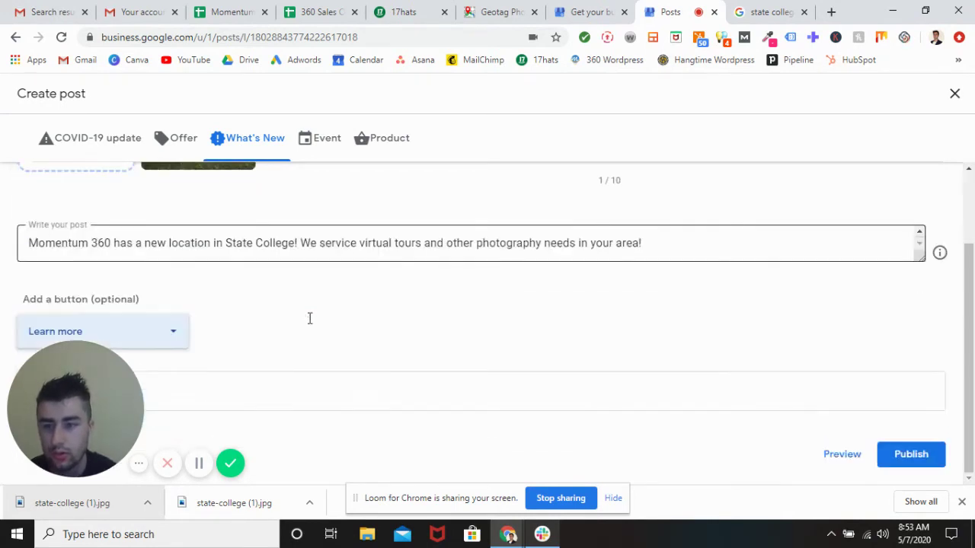
click(269, 381)
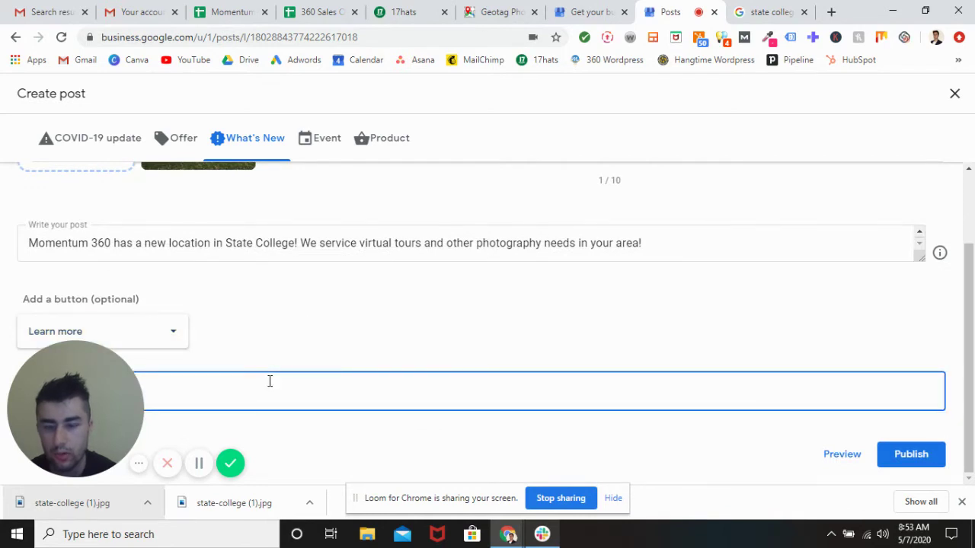
drag(92, 405, 108, 197)
click(108, 375)
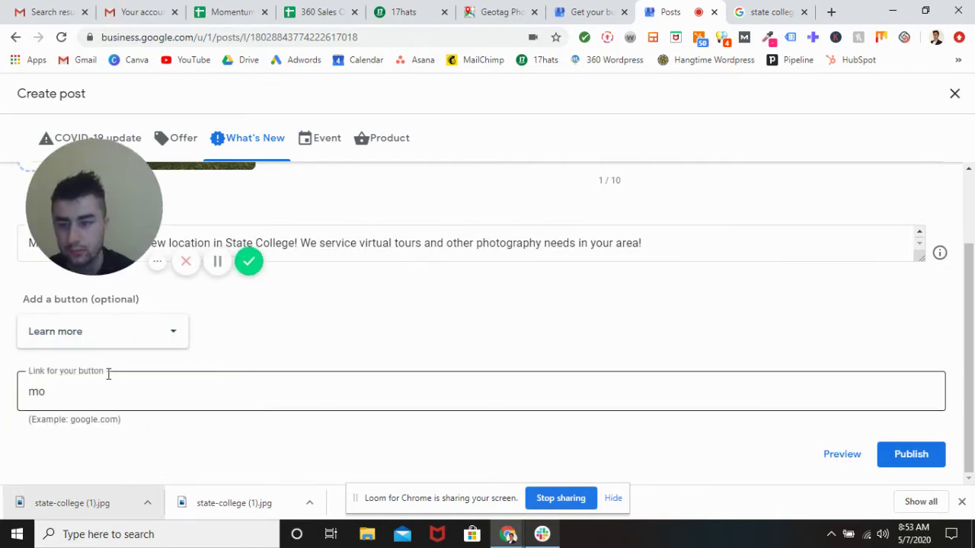
text(momentumvir)
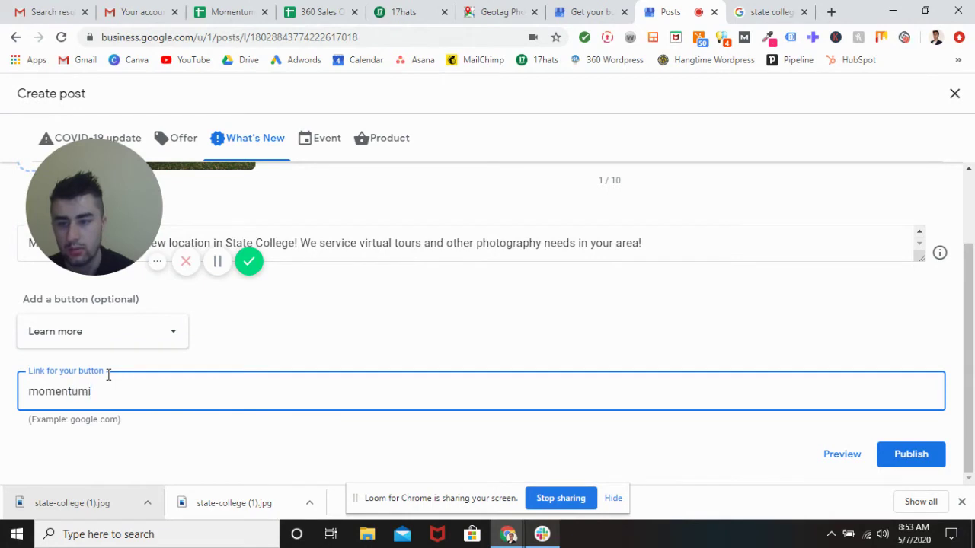
text(tualtours.c)
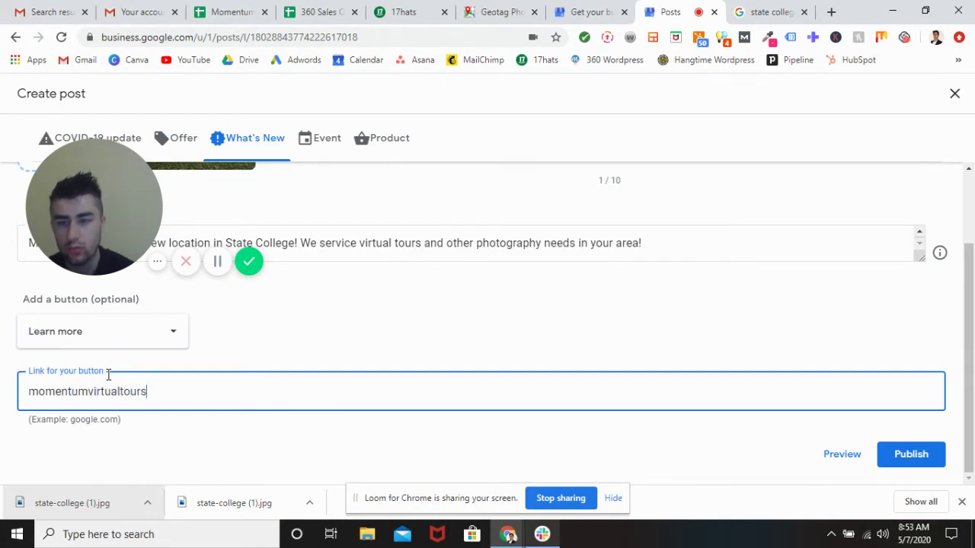
key(BackSpace)
key(BackSpace)
text(.com)
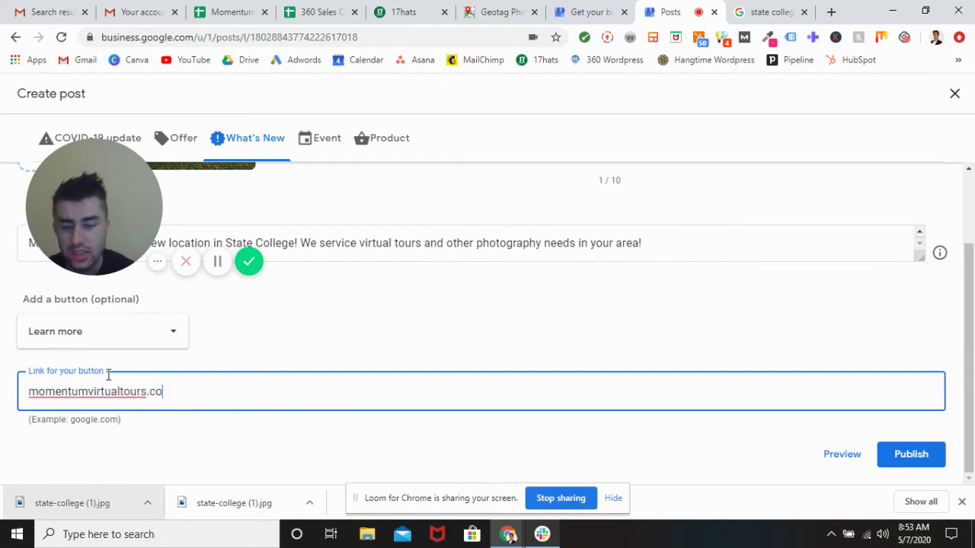
click(912, 456)
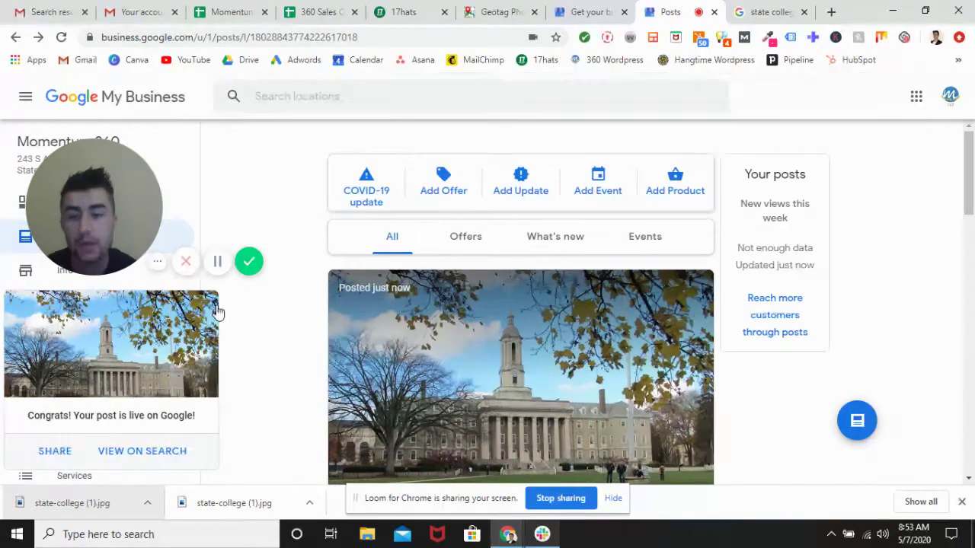
- Review the live What's New post with the campus photo, then return to the GeoImgr tab showing 40.7934,-77.86
scroll(539, 333, down, 2)
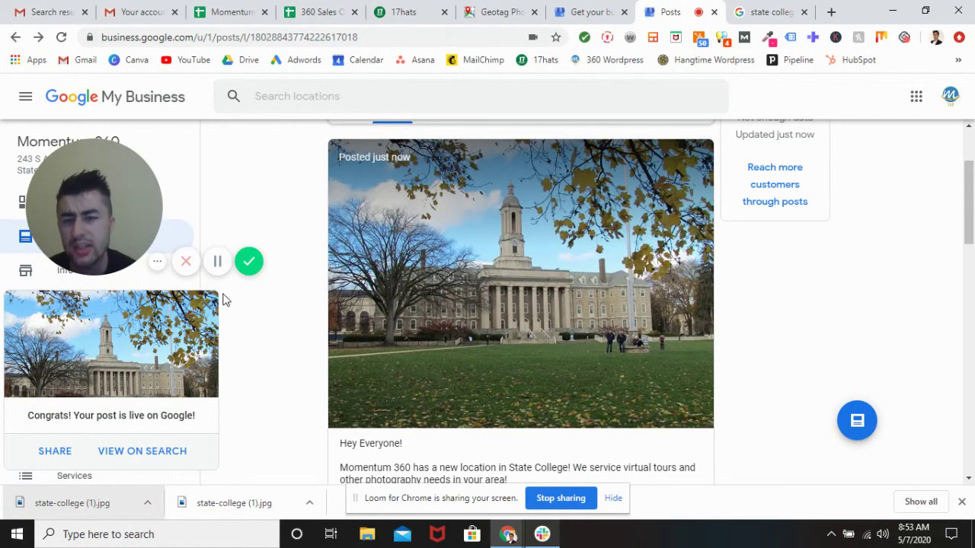
click(505, 11)
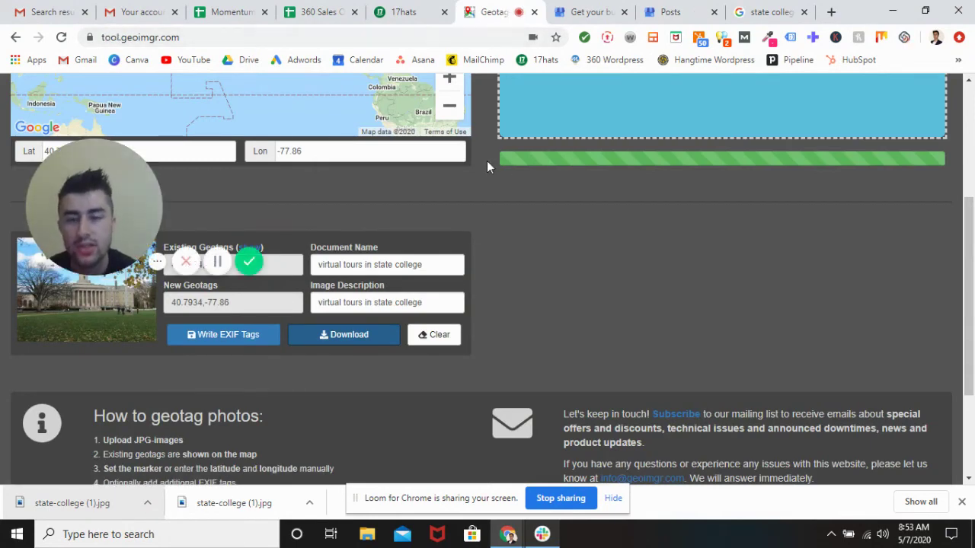
scroll(487, 161, down, 1)
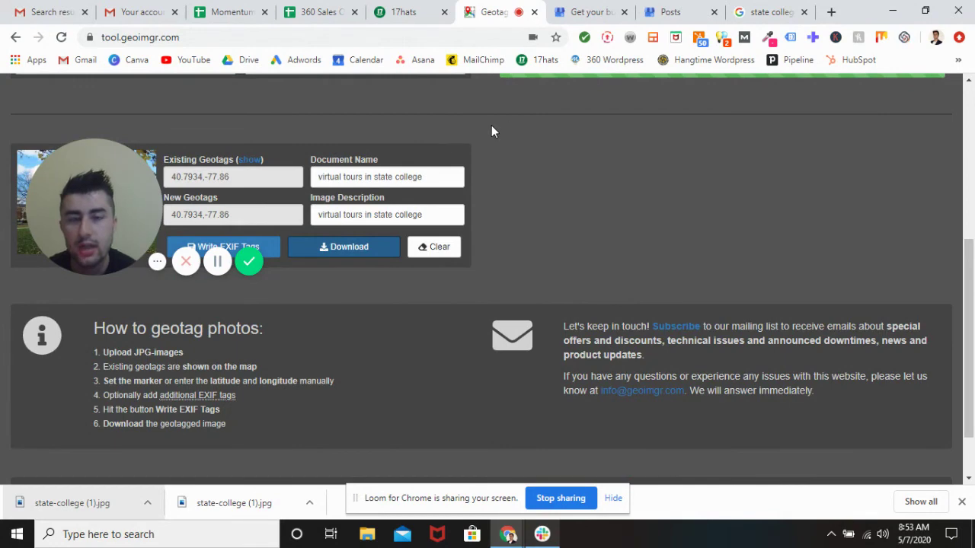
scroll(491, 131, up, 1)
scroll(486, 125, up, 1)
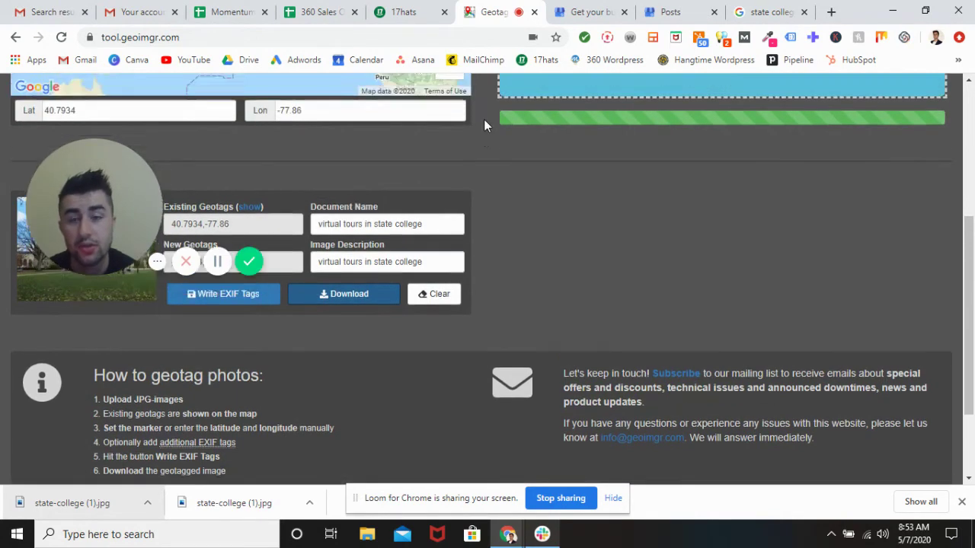
scroll(484, 125, up, 2)
scroll(484, 125, up, 2)
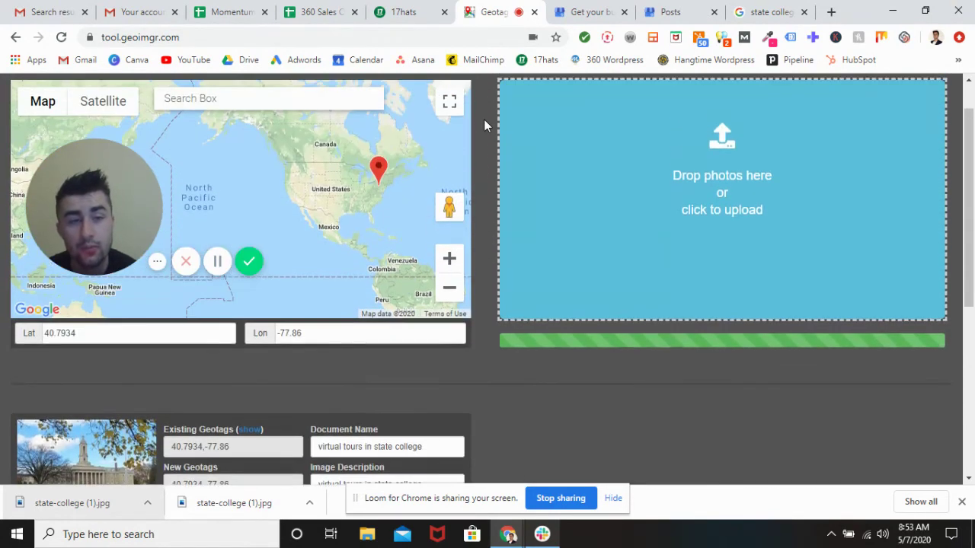
scroll(484, 125, up, 1)
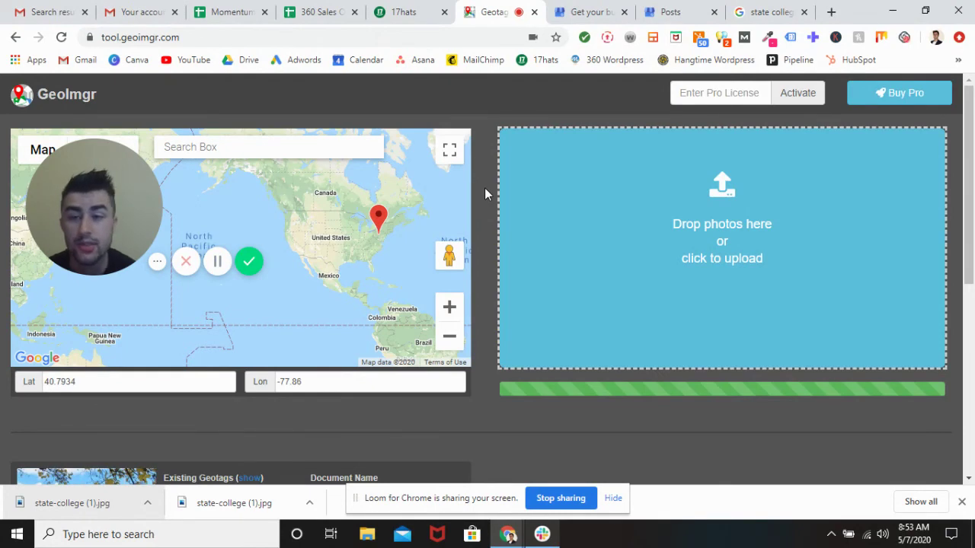
click(892, 92)
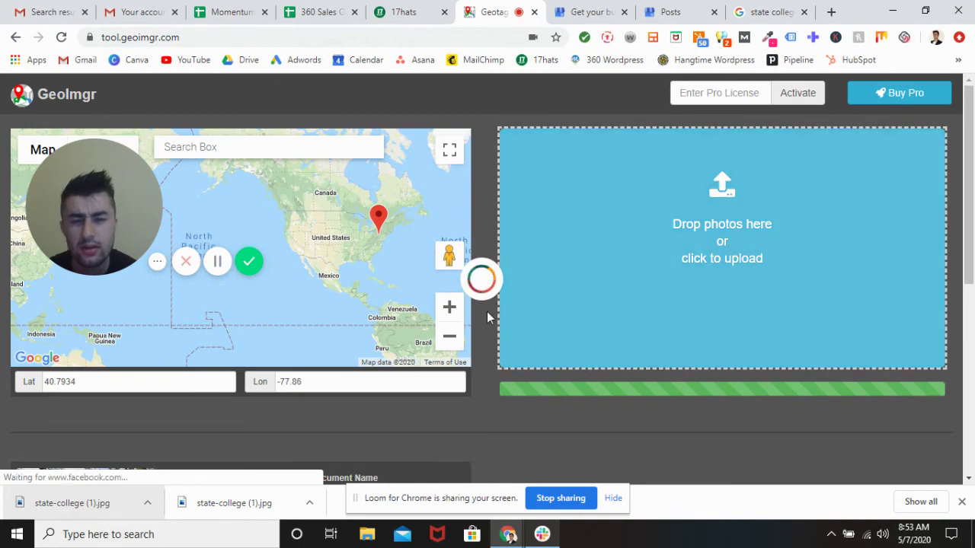
scroll(484, 313, down, 1)
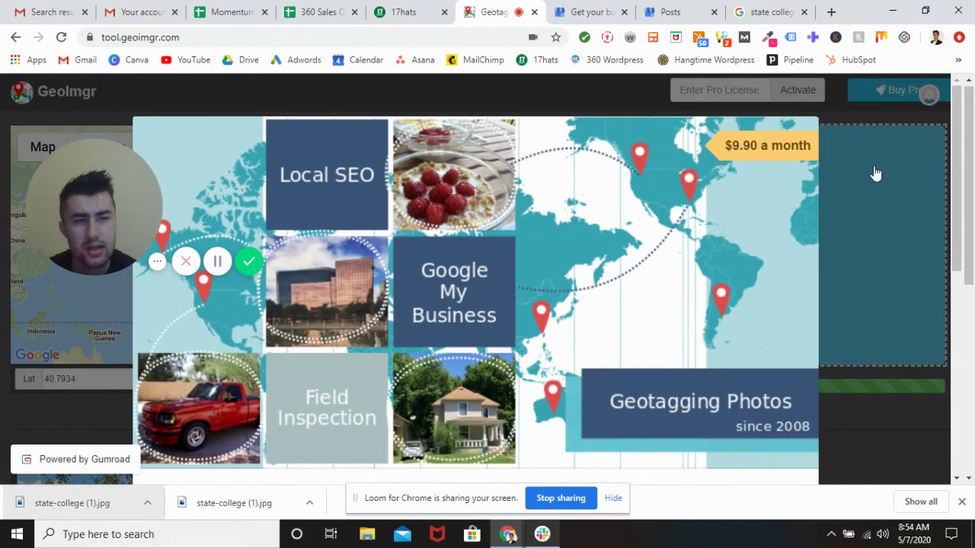
scroll(640, 320, down, 4)
scroll(640, 320, down, 3)
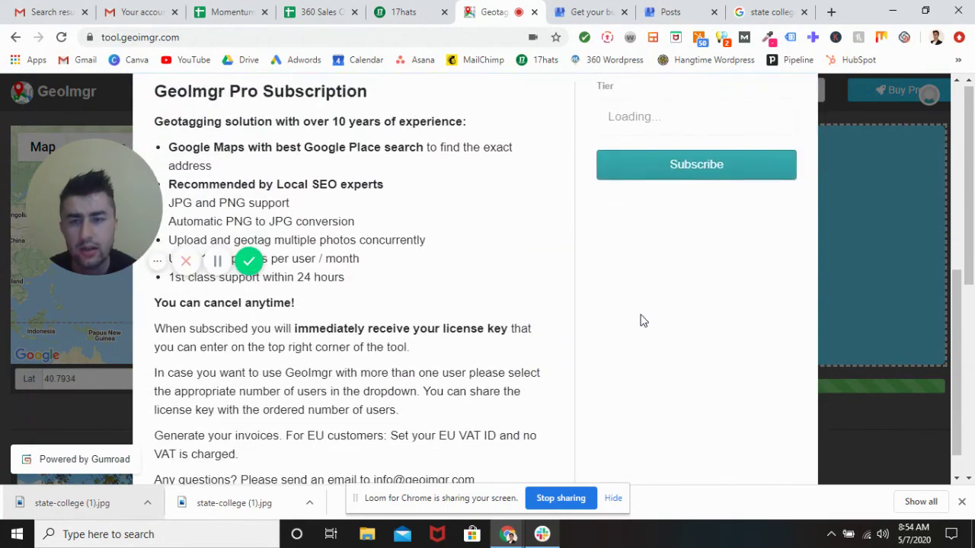
click(919, 266)
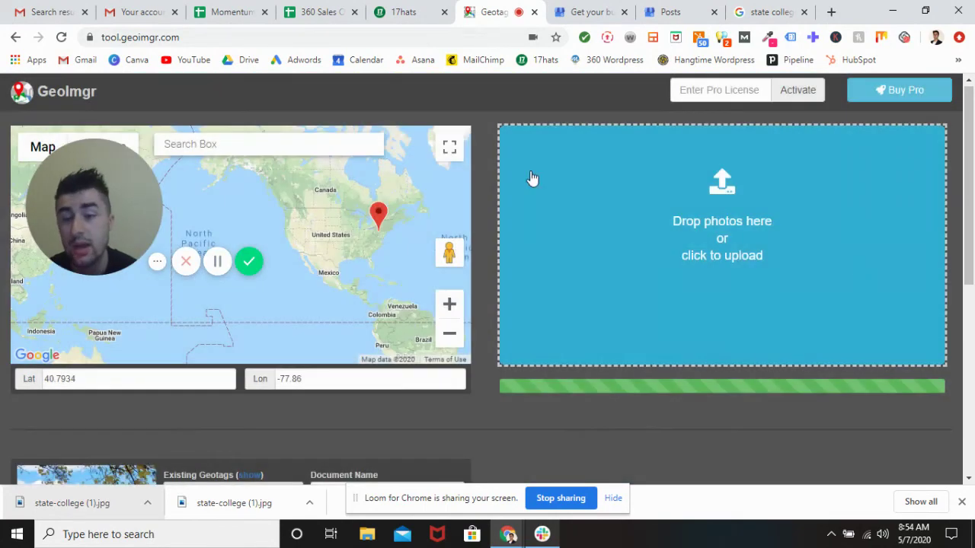